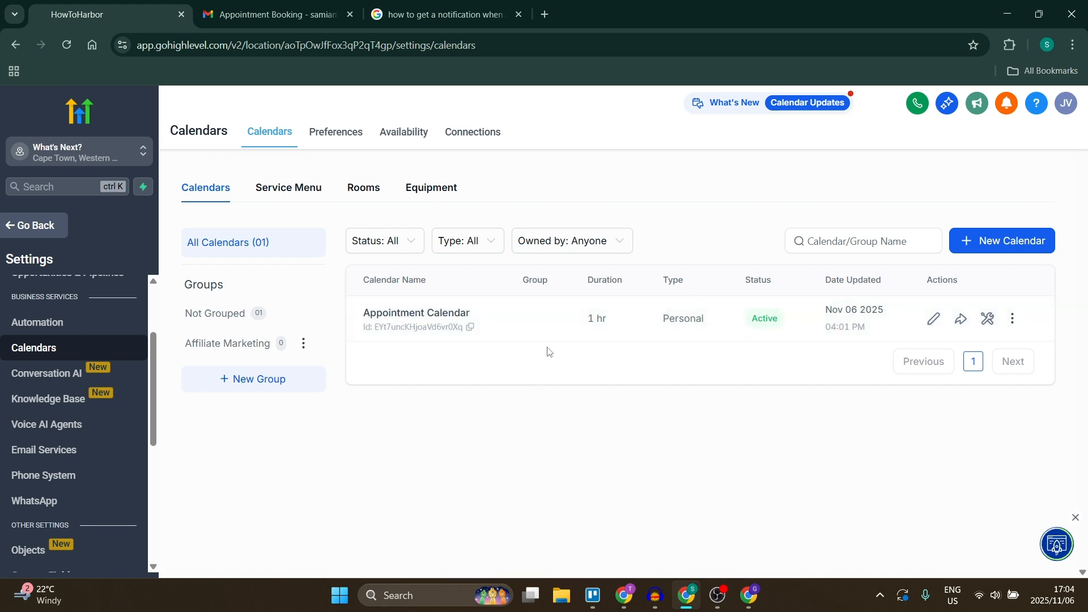
# - Examine the calendar types offered for a new calendar, including the additional ones, without creating one
pyautogui.click(1035, 244)
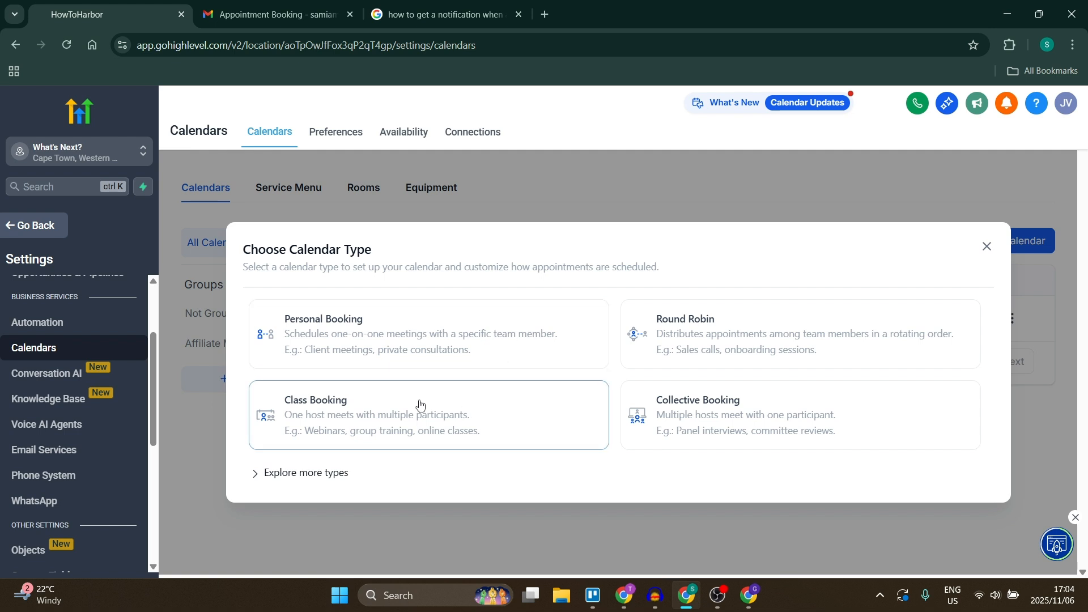
pyautogui.click(311, 473)
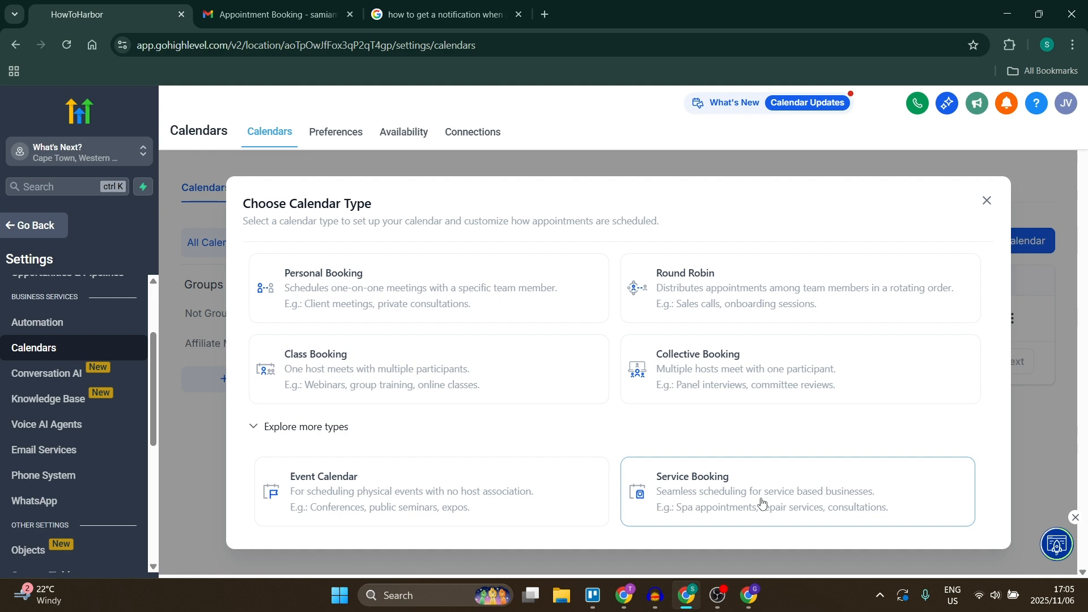
pyautogui.click(987, 201)
# - Leave the settings and open the week view of the account's calendars
pyautogui.click(31, 227)
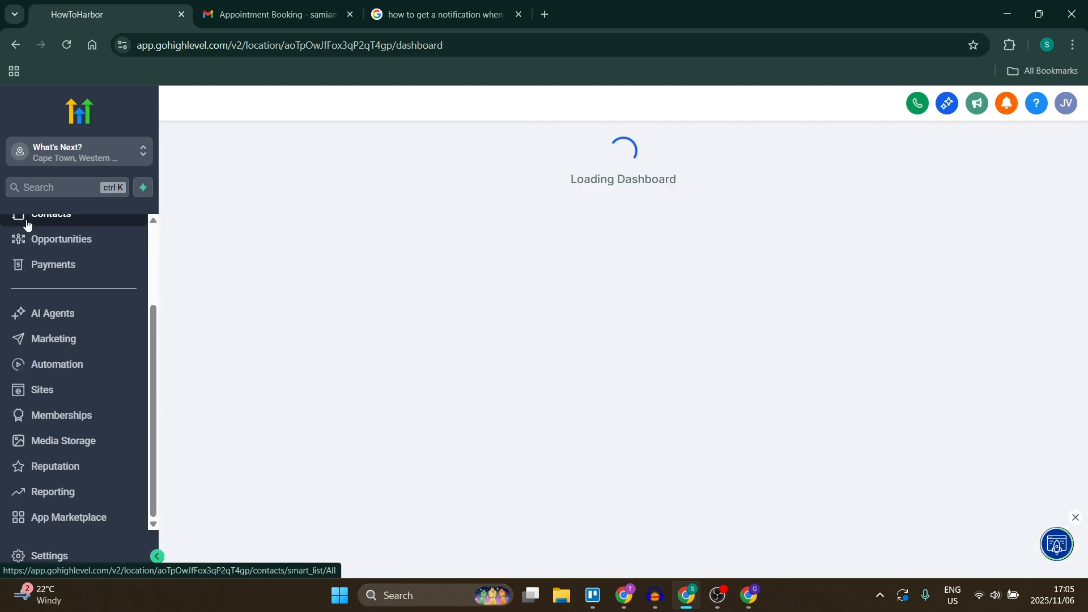
pyautogui.scroll(2, 75, 355)
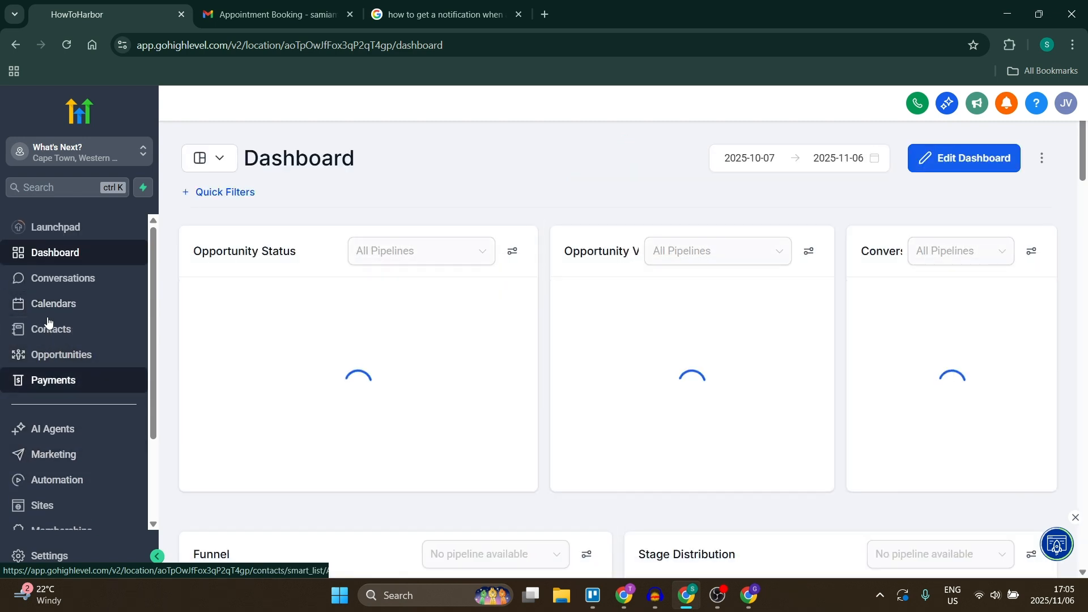
pyautogui.click(52, 304)
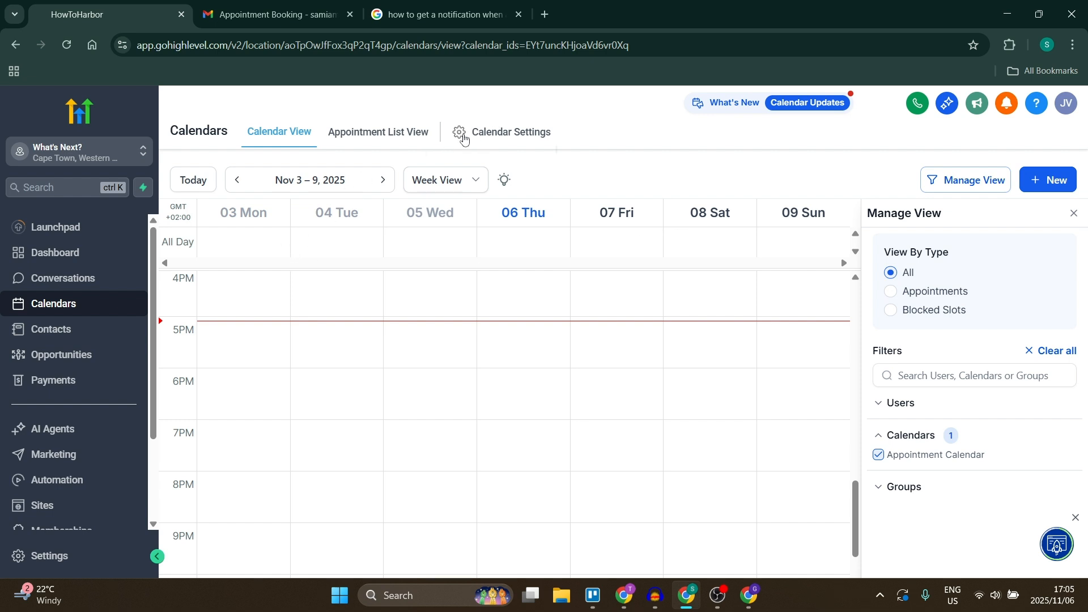
# - Open the sharing options of the Appointment Calendar from the calendar settings
pyautogui.click(484, 138)
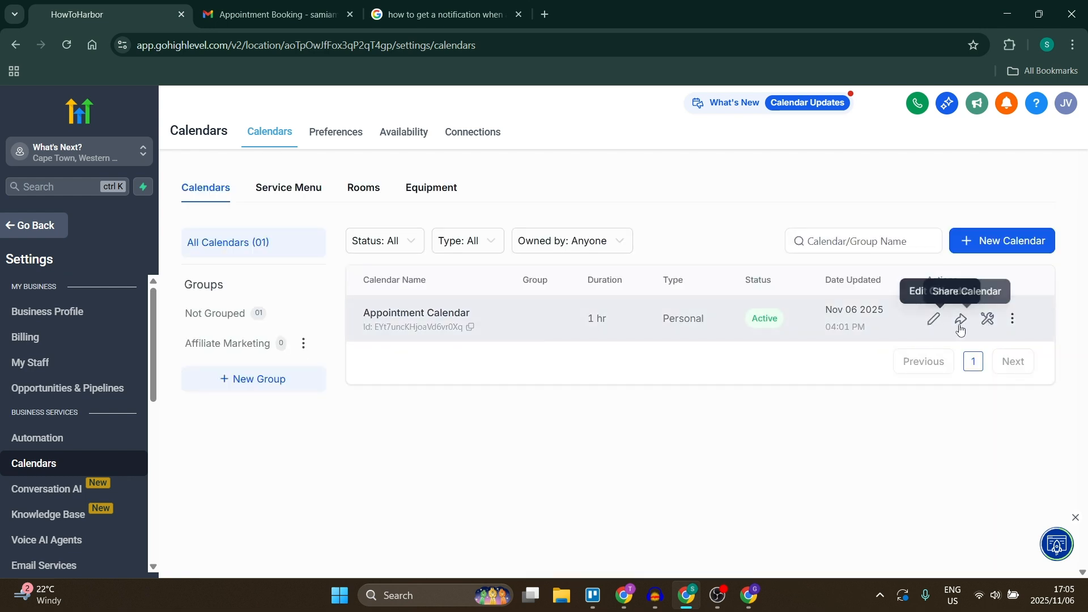
pyautogui.click(1015, 321)
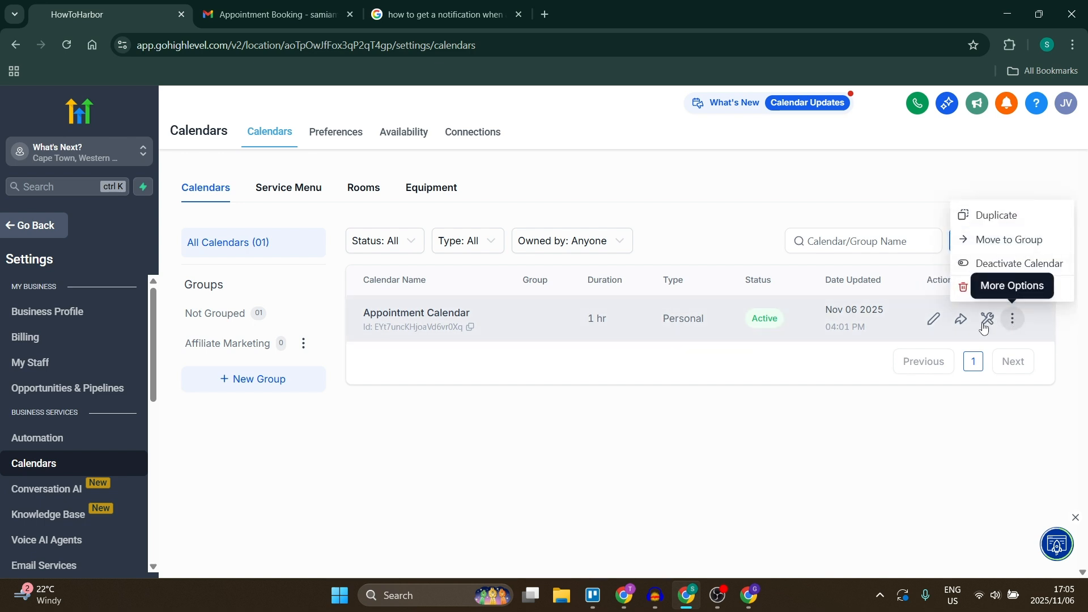
pyautogui.click(960, 321)
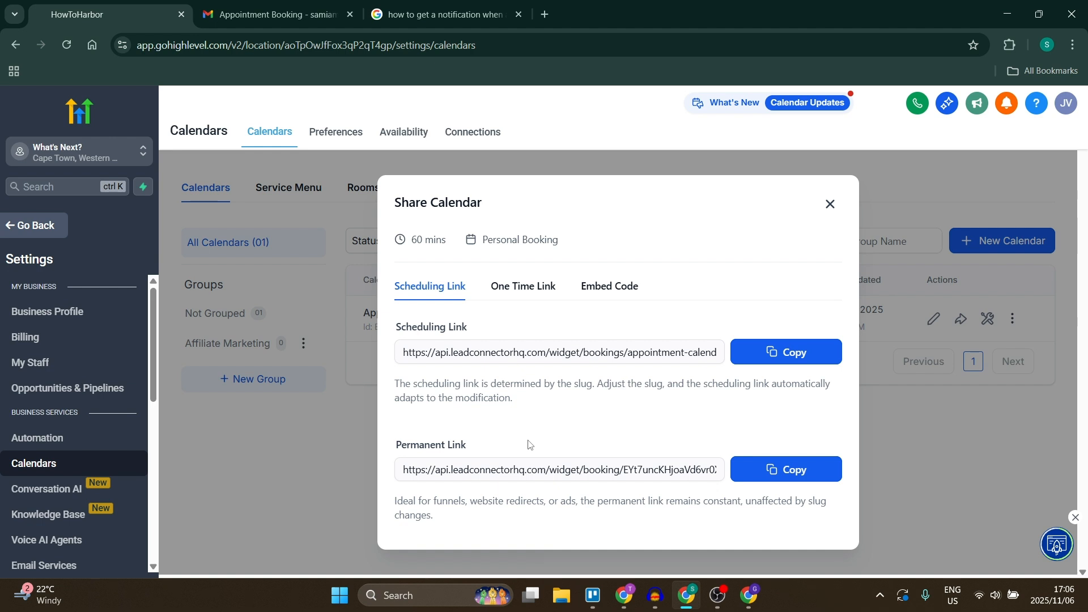
# - Review the one-time link and embed code, and copy the Appointment Calendar's scheduling link
pyautogui.click(525, 286)
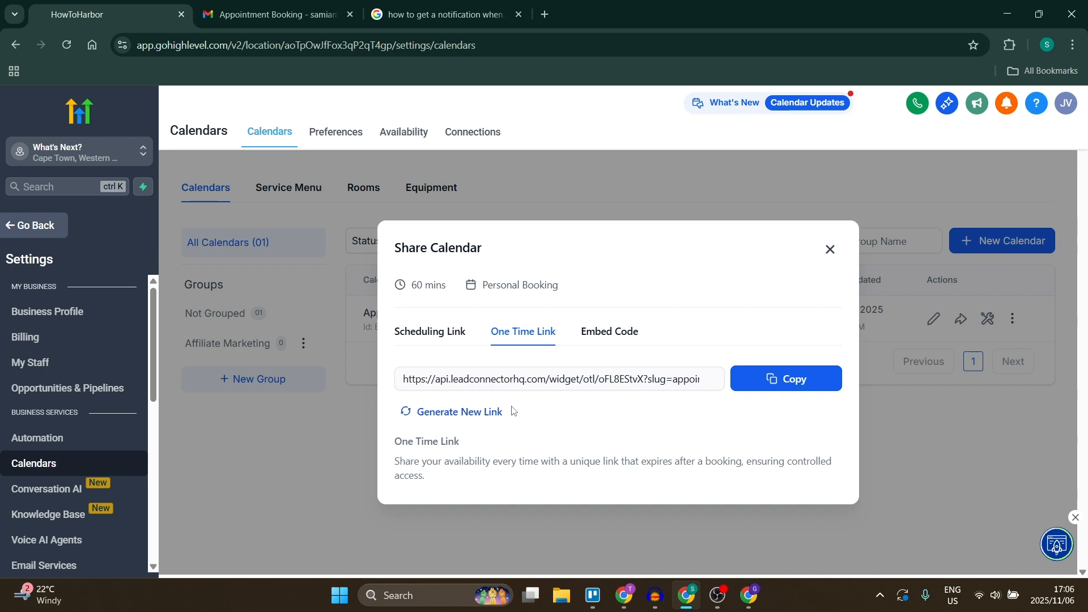
pyautogui.click(595, 334)
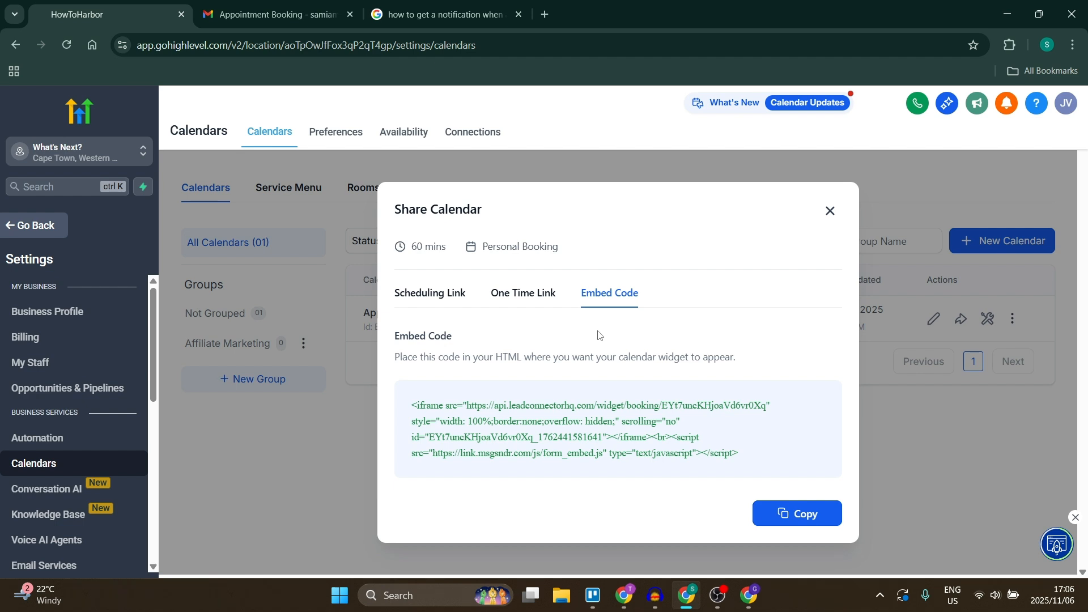
pyautogui.click(452, 293)
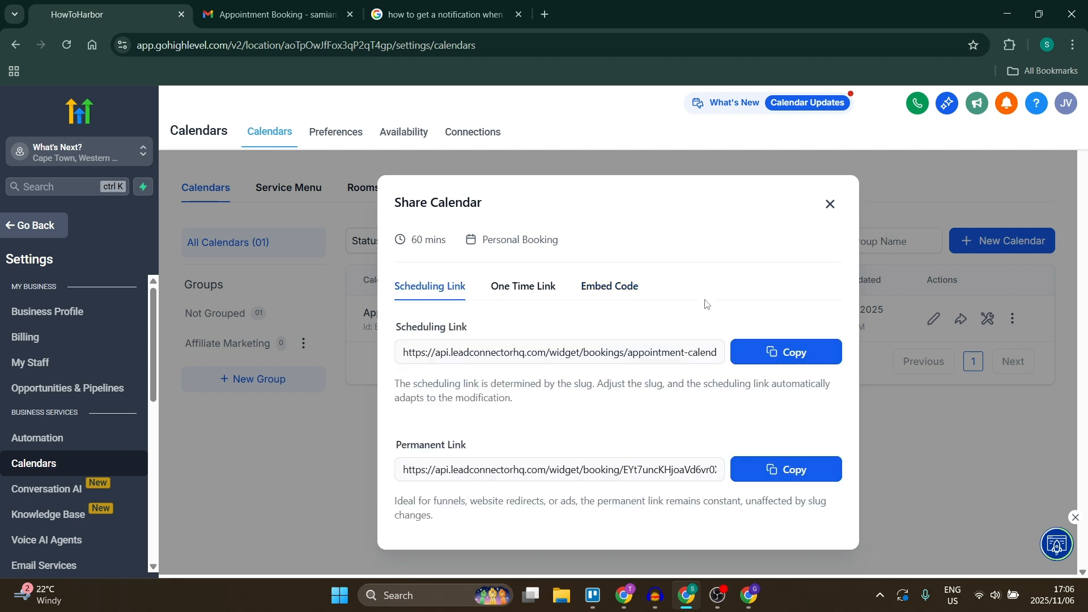
pyautogui.click(766, 352)
pyautogui.click(831, 205)
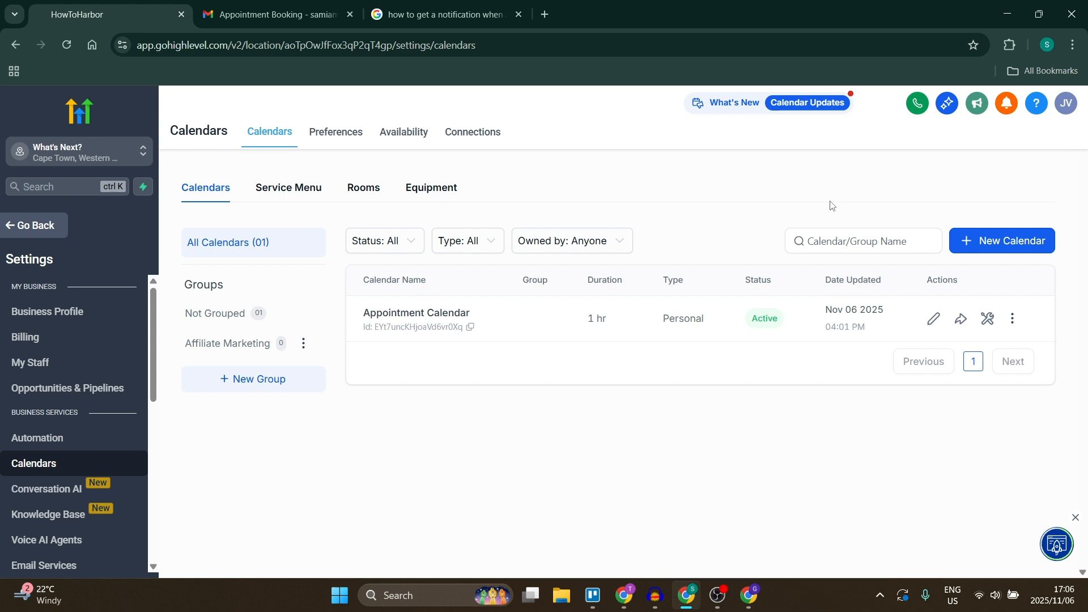
# - Open the booking link from the Appointment Link email in Gmail and select the 12:00 slot on Friday, November 7, 2025
pyautogui.click(749, 596)
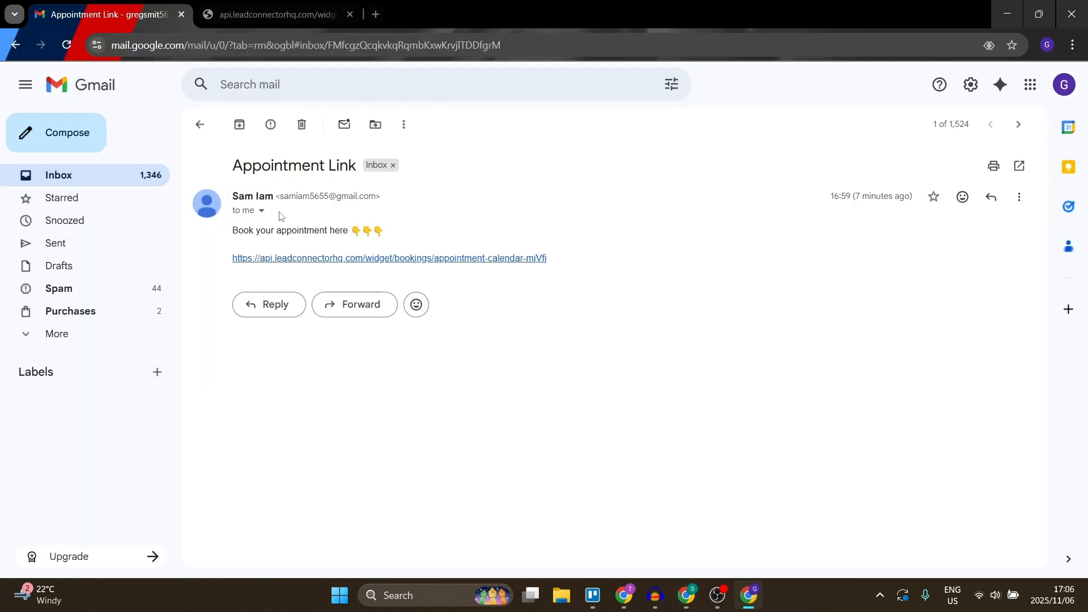
pyautogui.click(272, 261)
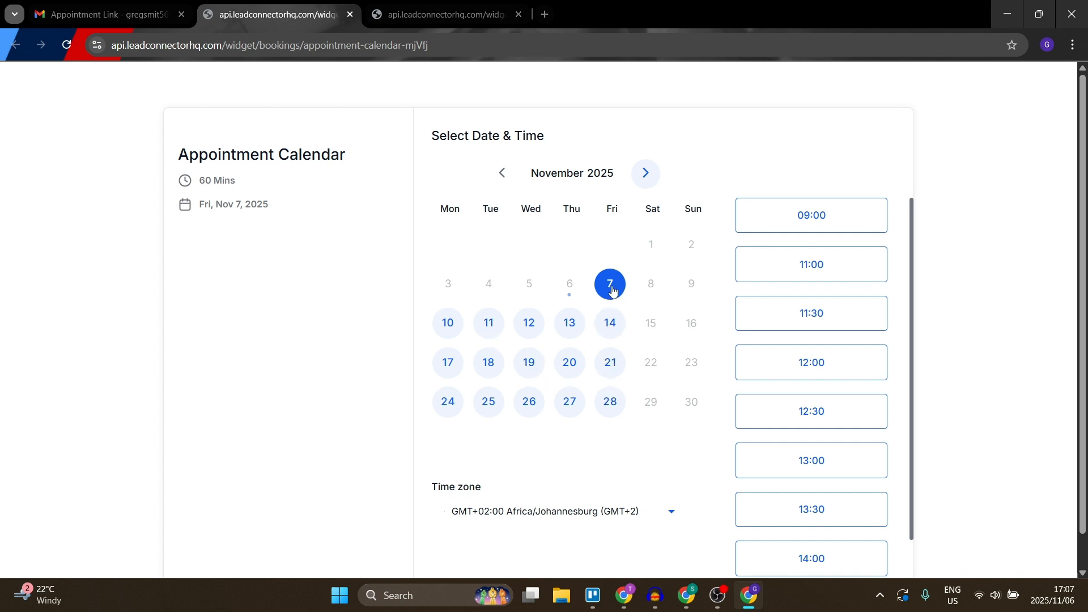
pyautogui.click(790, 367)
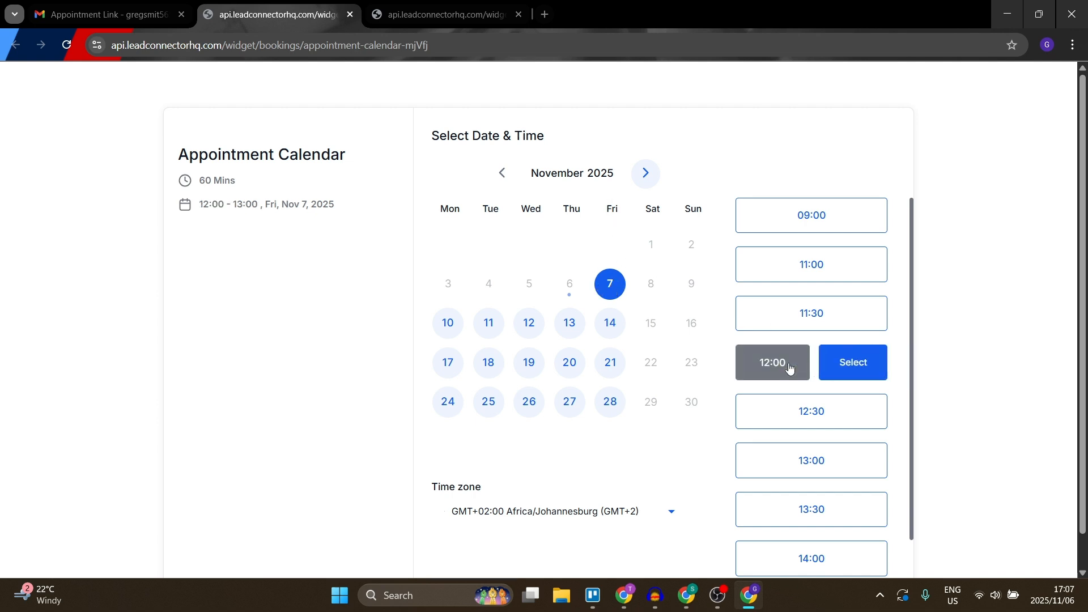
pyautogui.click(851, 366)
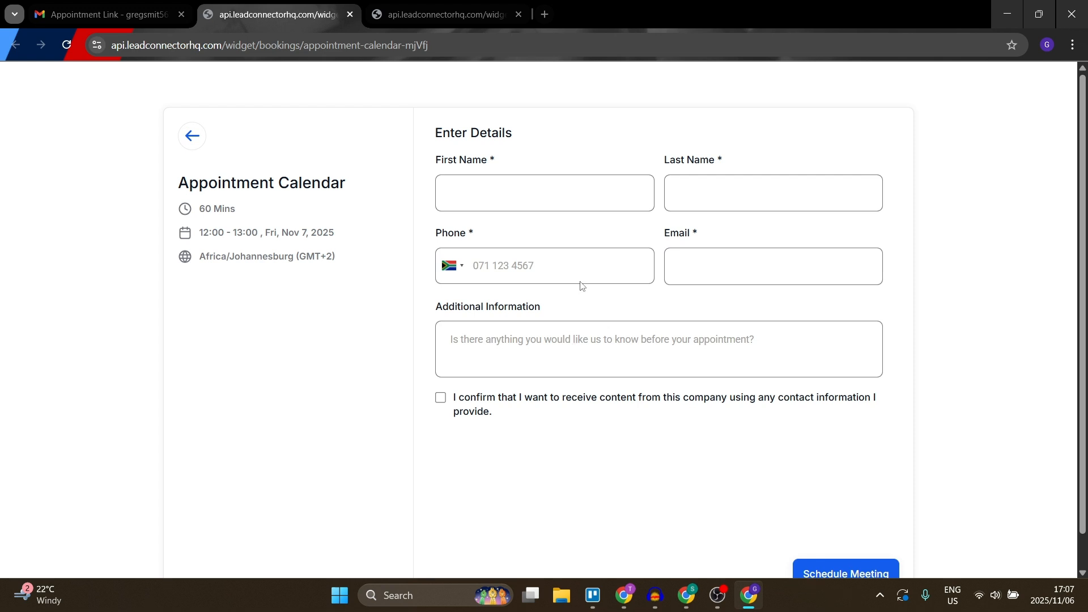
pyautogui.scroll(-1, 680, 403)
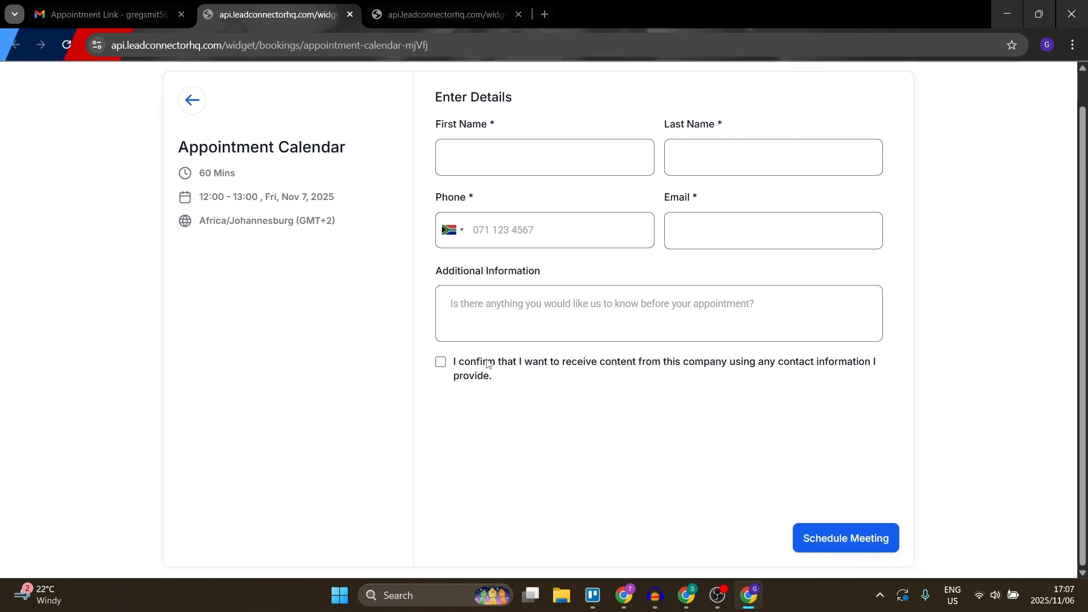
# - Switch back to HighLevel and check the calendar week of Nov 3 – 9, 2025 for booked appointments
pyautogui.click(674, 603)
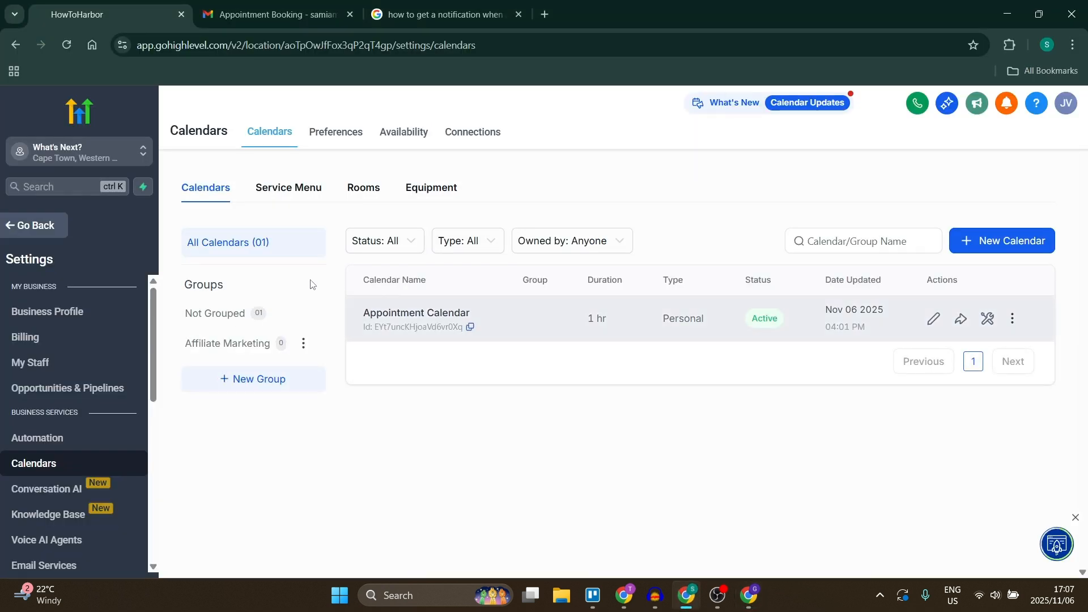
pyautogui.click(39, 235)
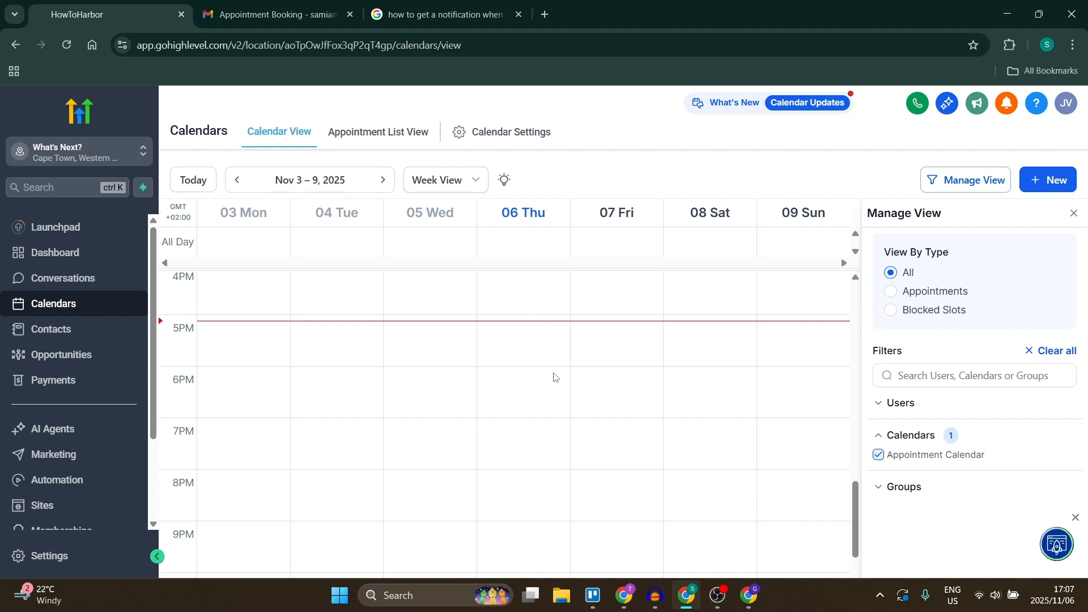
pyautogui.scroll(2, 558, 381)
pyautogui.scroll(2, 559, 385)
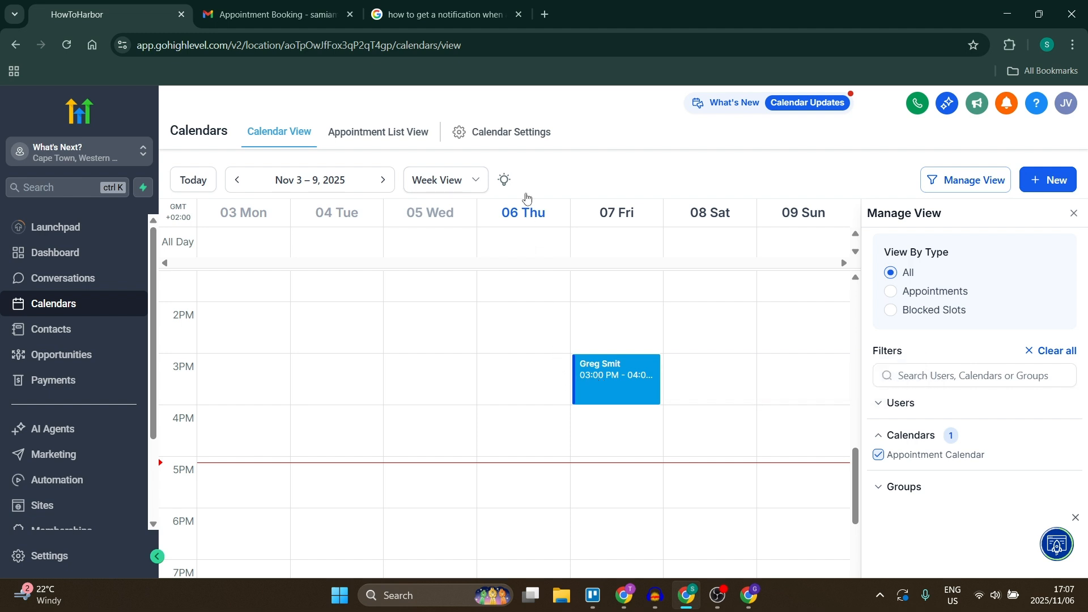
# - Open the Appointment Calendar for editing and review its Notifications & Additional Options
pyautogui.click(513, 137)
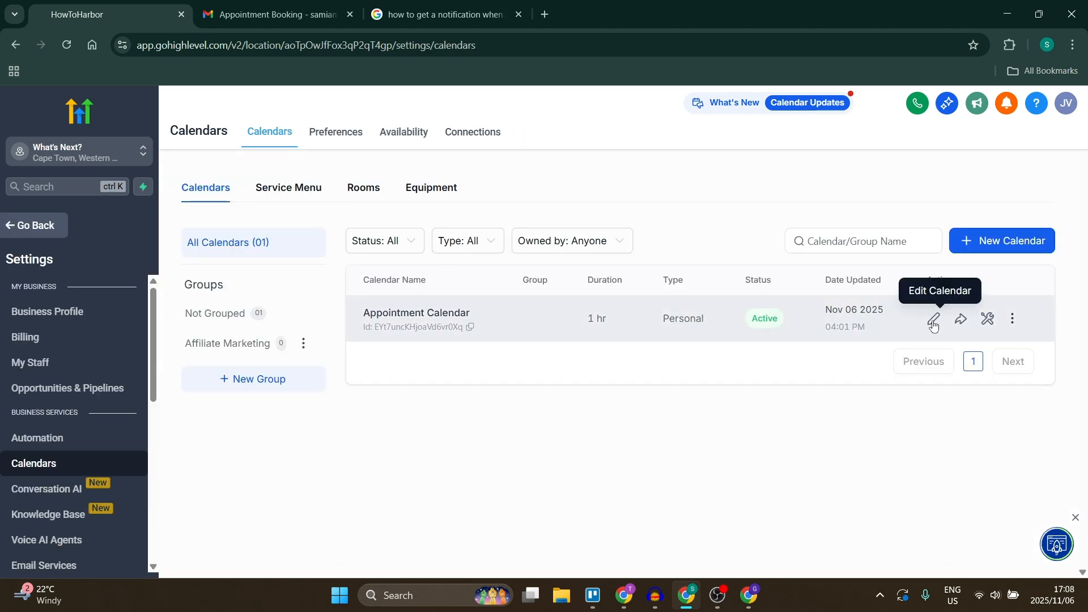
pyautogui.click(934, 321)
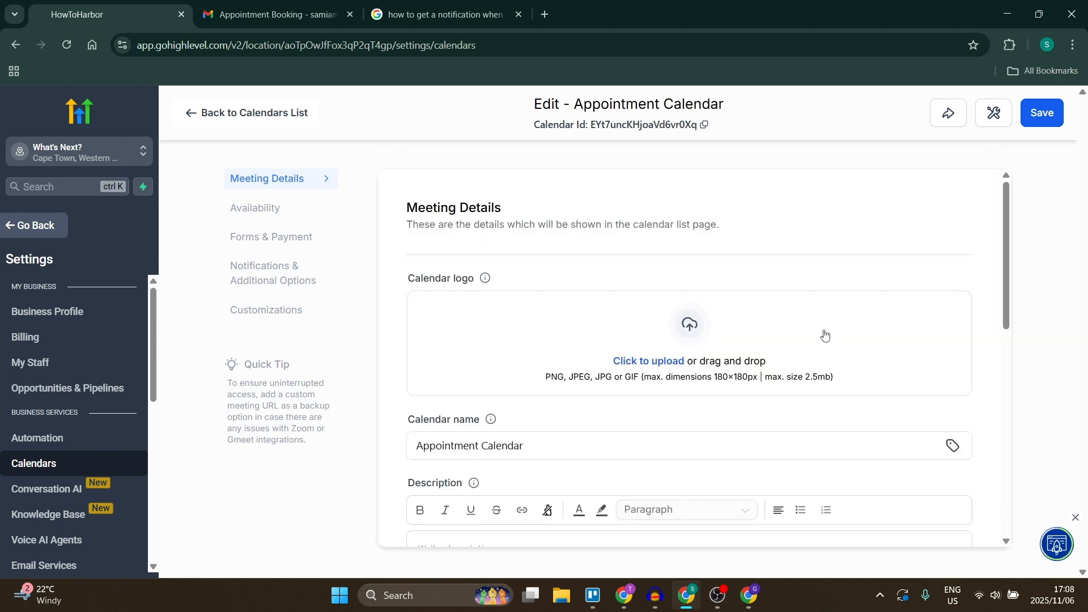
pyautogui.click(256, 280)
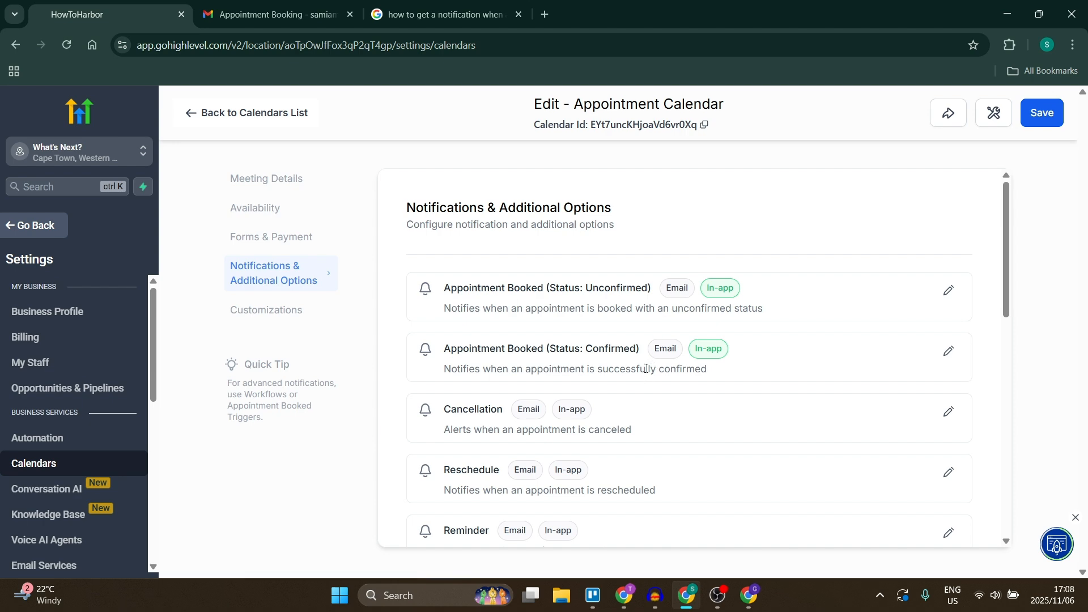
pyautogui.scroll(-6, 637, 373)
pyautogui.scroll(6, 647, 397)
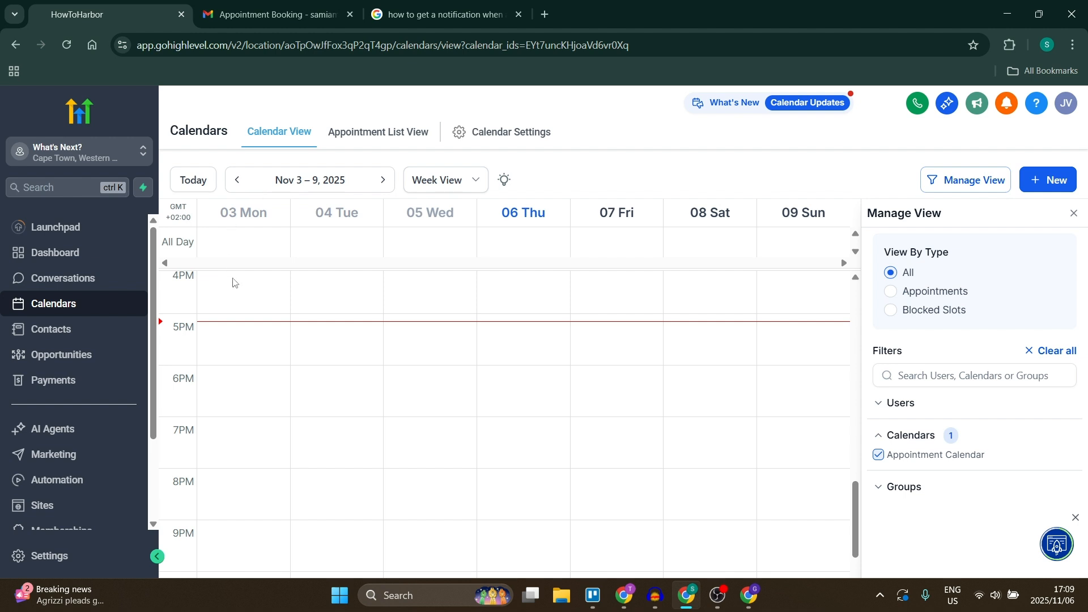
# - Look through the workflow template library in Automation for appointment recipes, and close it without choosing one
pyautogui.click(60, 481)
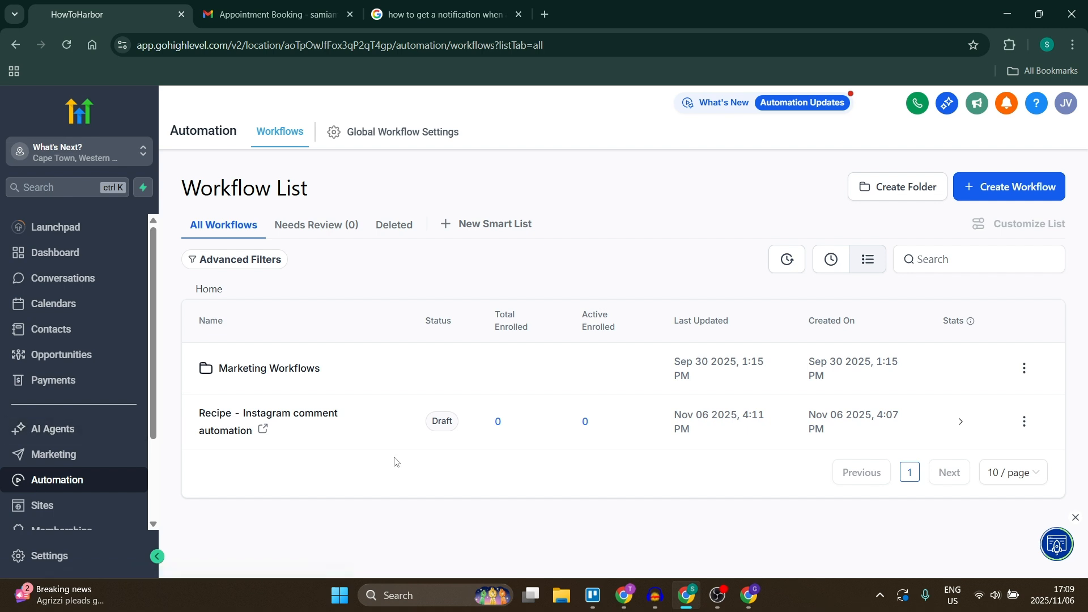
pyautogui.click(1008, 188)
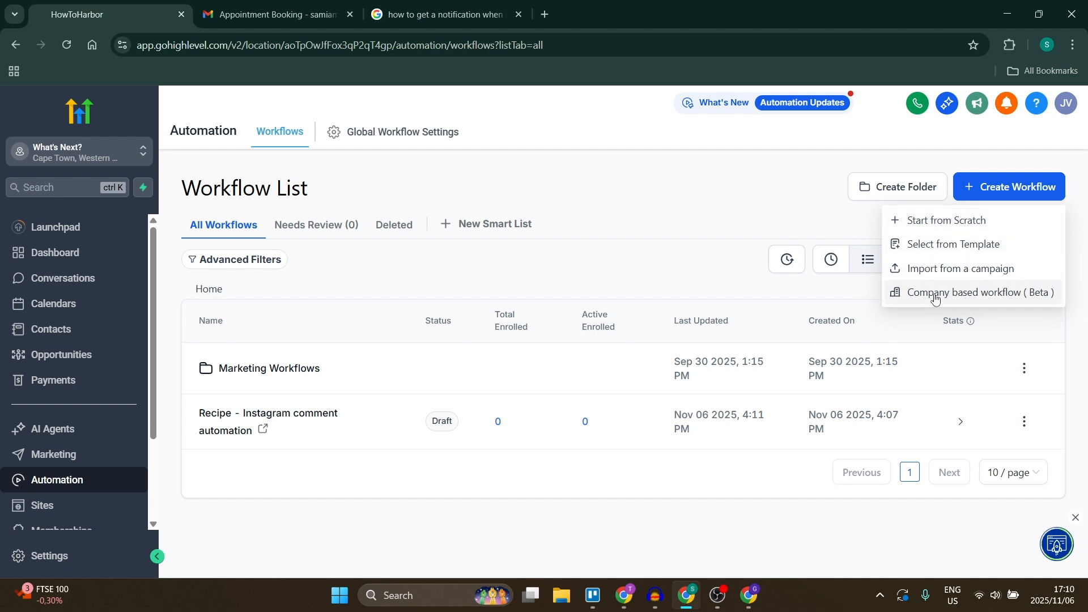
pyautogui.click(922, 248)
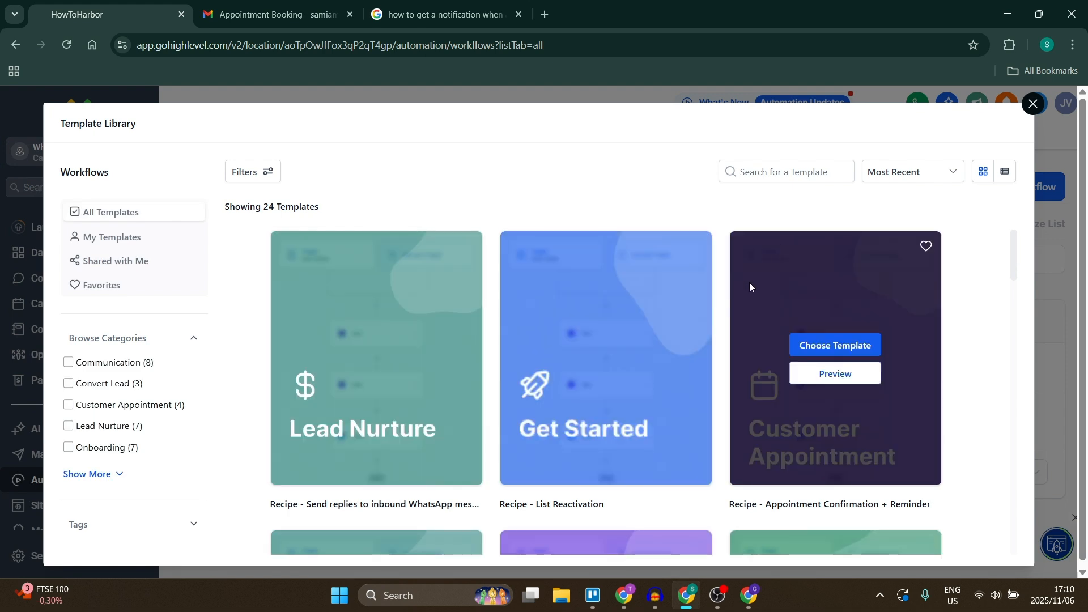
pyautogui.click(1033, 104)
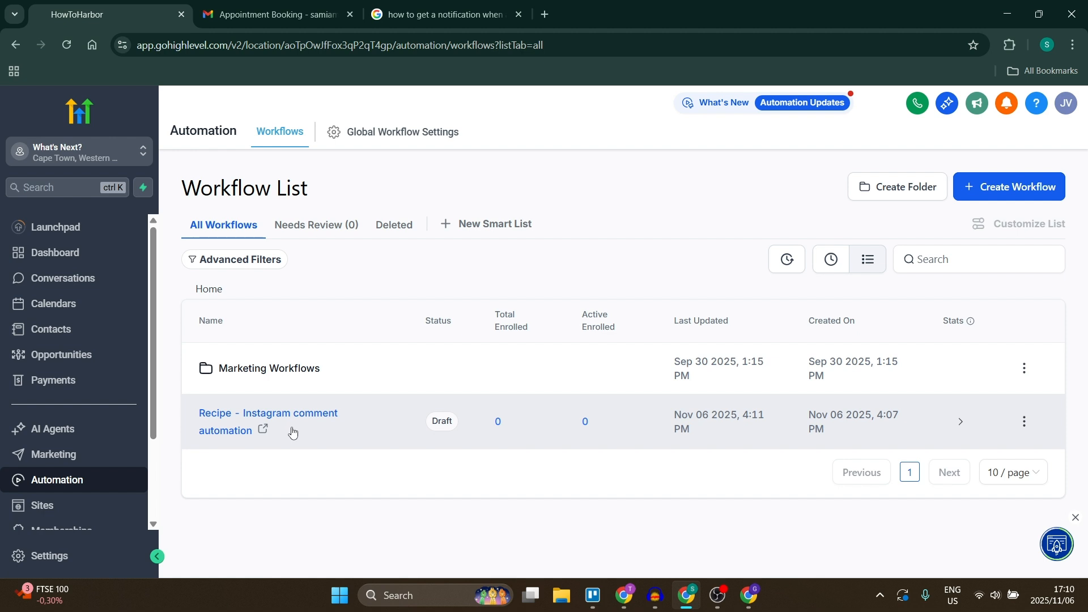
# - Open the "Recipe - Instagram comment automation" workflow for editing and bring its triggers into view
pyautogui.click(1024, 423)
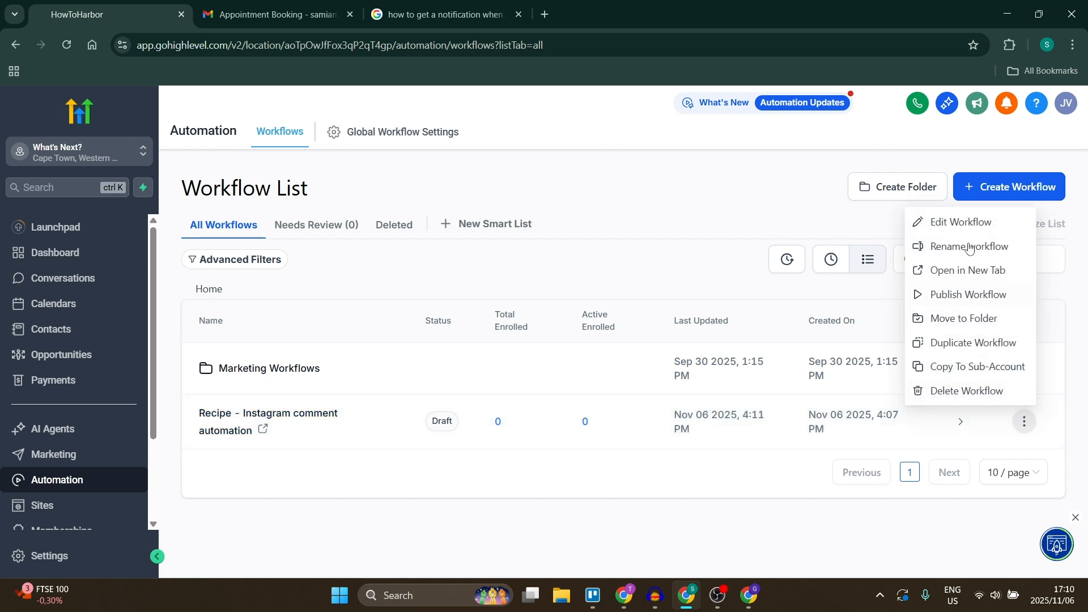
pyautogui.click(959, 221)
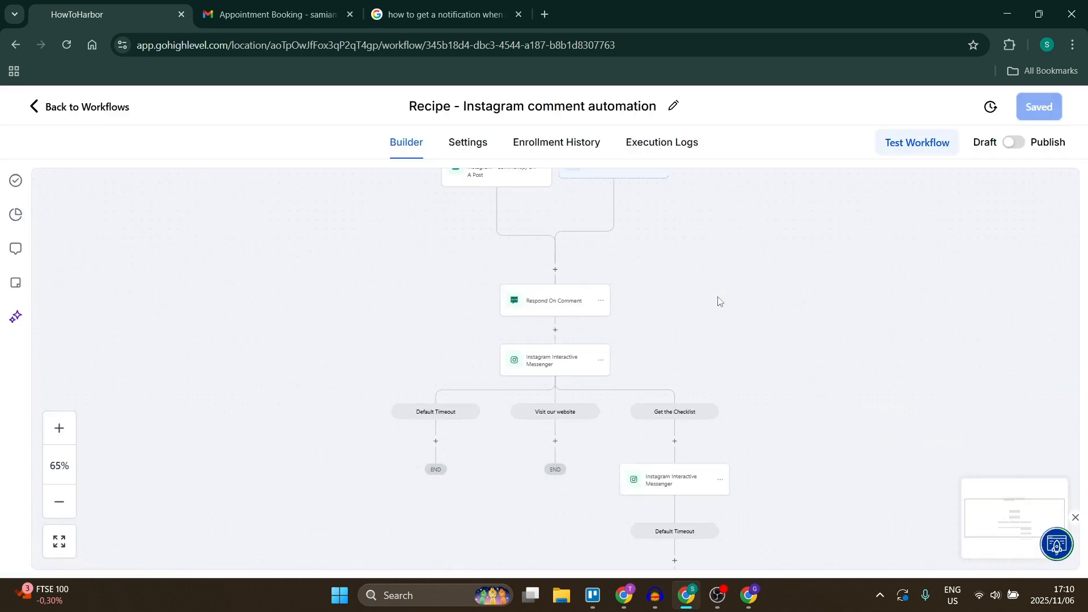
pyautogui.moveTo(679, 246); pyautogui.dragTo(705, 436)
pyautogui.moveTo(754, 294); pyautogui.dragTo(711, 315)
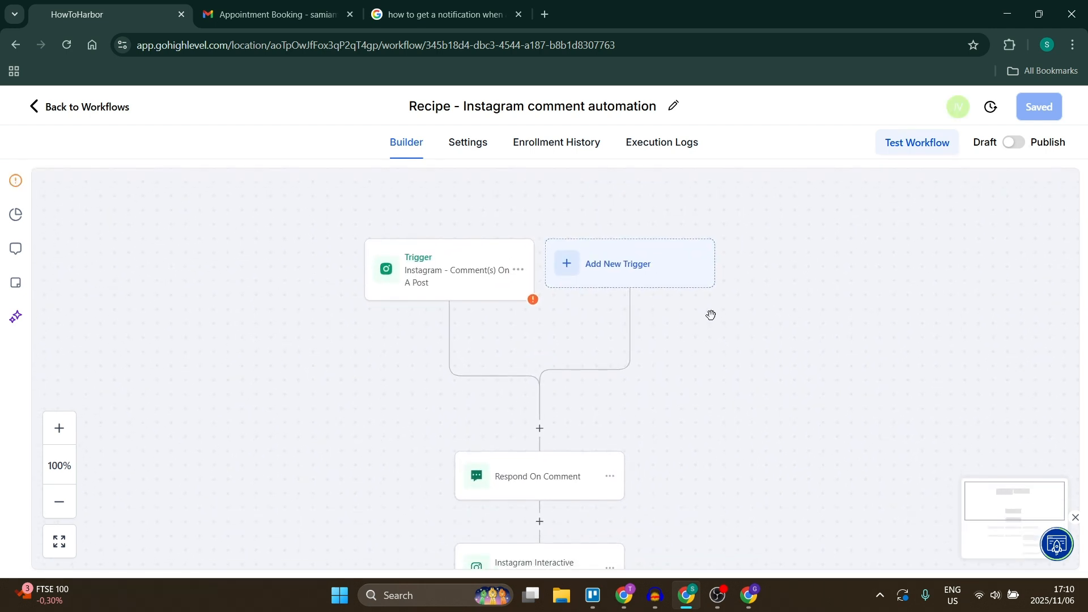
# - Examine the settings and filter options of the "Instagram - Comment(s) On A Post" trigger
pyautogui.click(457, 267)
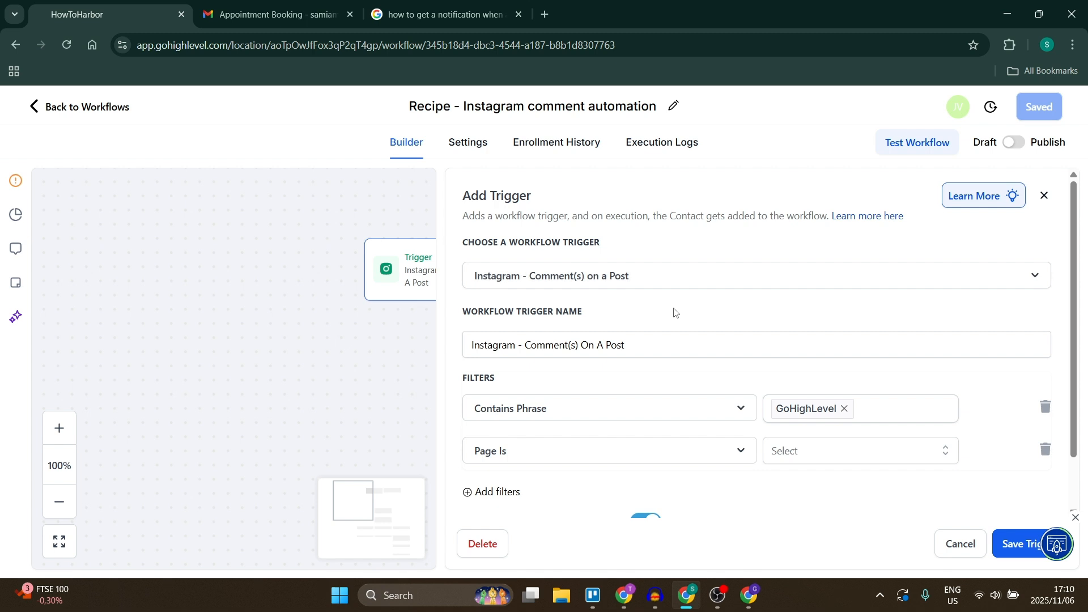
pyautogui.scroll(-1, 695, 347)
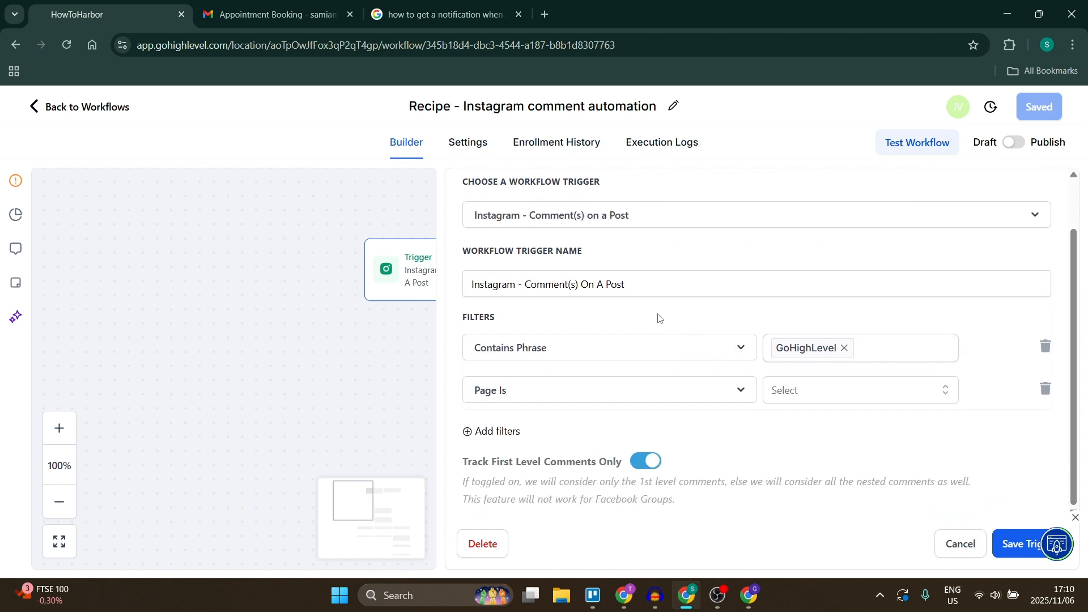
pyautogui.click(644, 357)
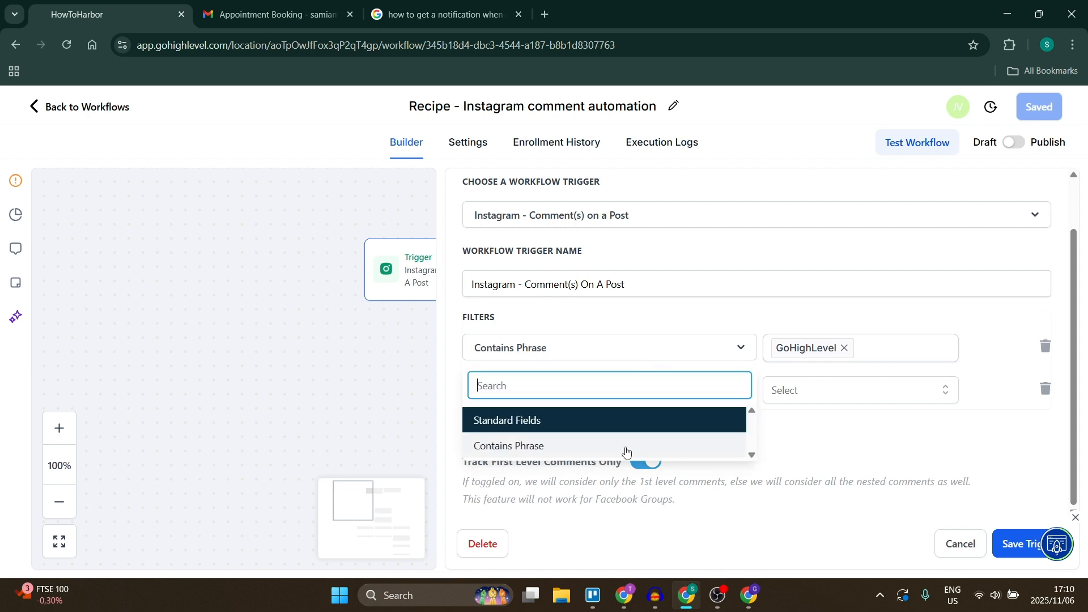
pyautogui.scroll(1, 642, 338)
pyautogui.click(642, 372)
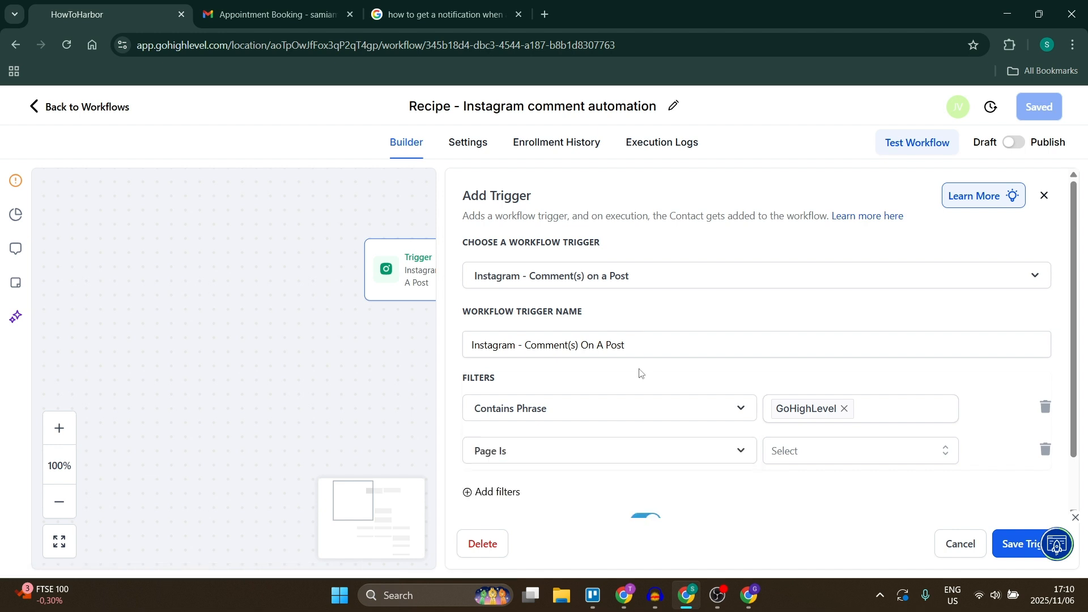
# - Review the trigger's "Contains Phrase" and "Page Is" filters, including the filter field choices
pyautogui.scroll(-1, 642, 377)
pyautogui.click(818, 353)
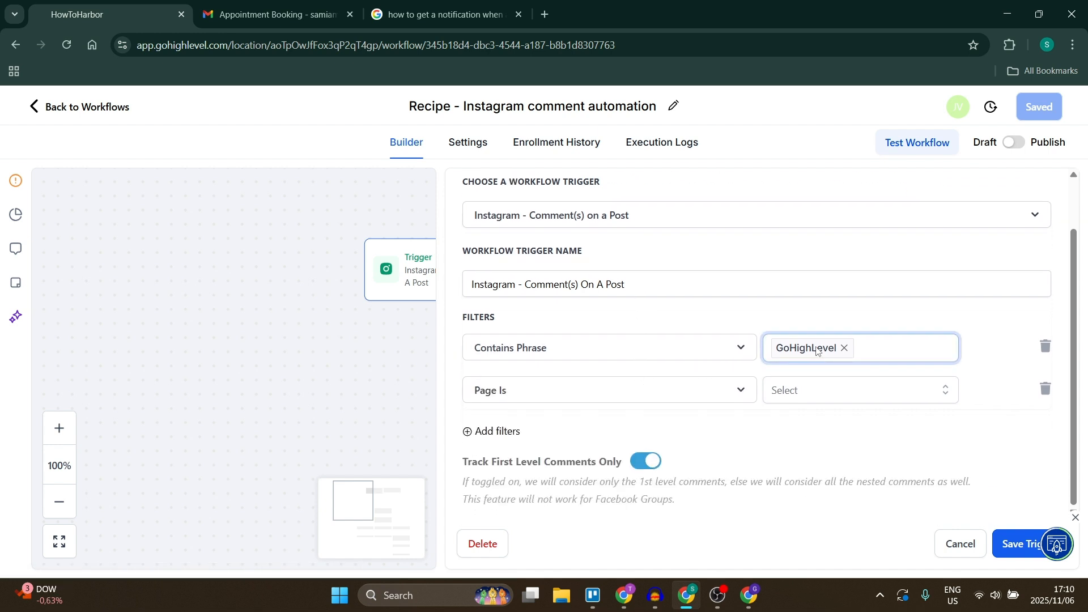
pyautogui.click(744, 391)
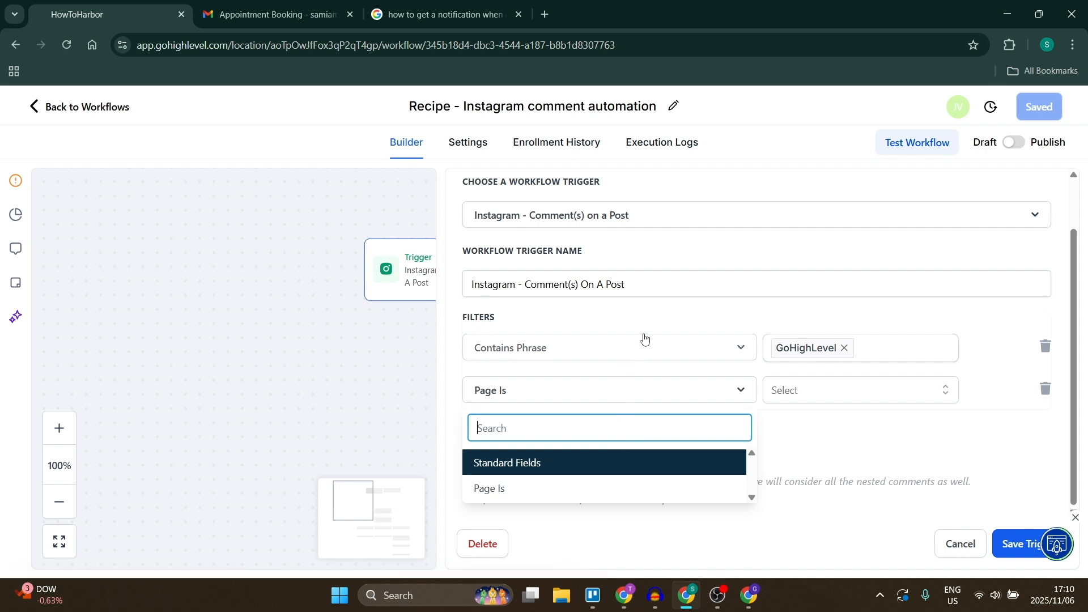
pyautogui.click(651, 327)
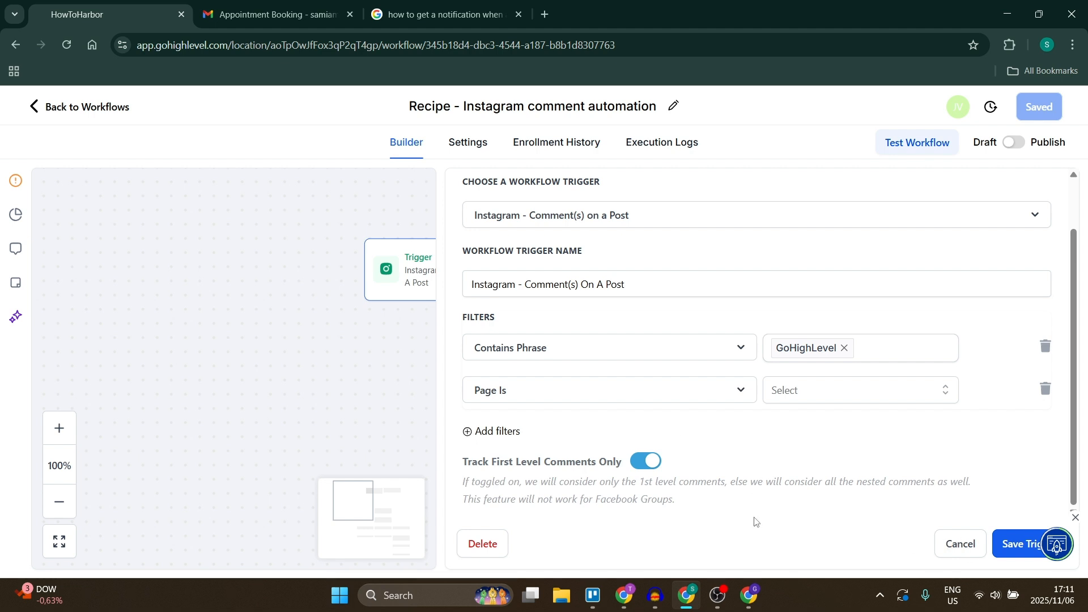
pyautogui.scroll(3, 626, 368)
pyautogui.scroll(-3, 631, 304)
# - Try to save the trigger, remove its empty "Page Is" filter, and discard the changes
pyautogui.click(1010, 558)
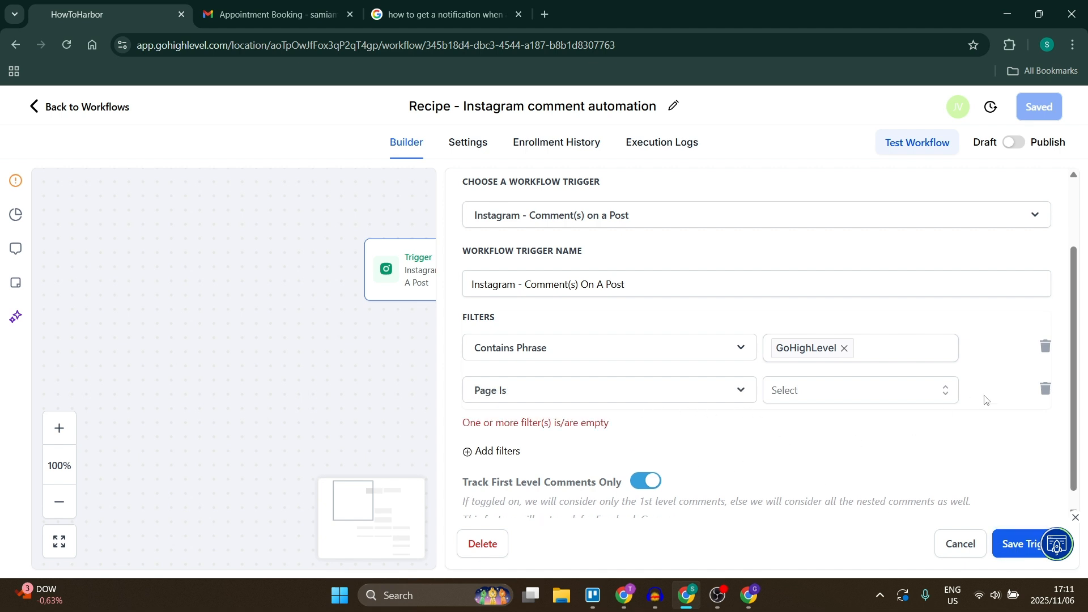
pyautogui.click(1046, 390)
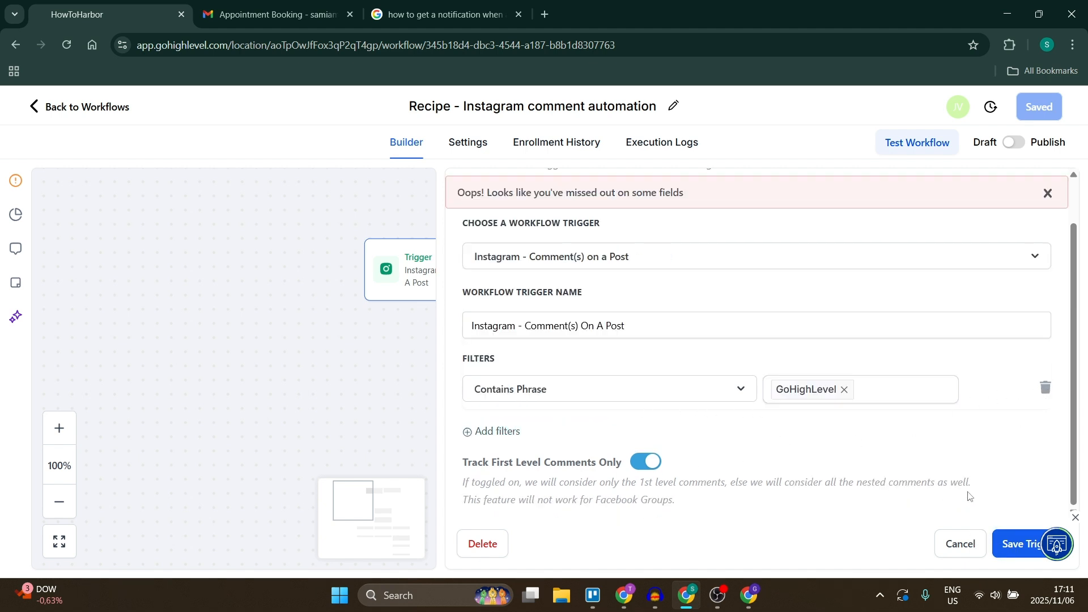
pyautogui.click(961, 546)
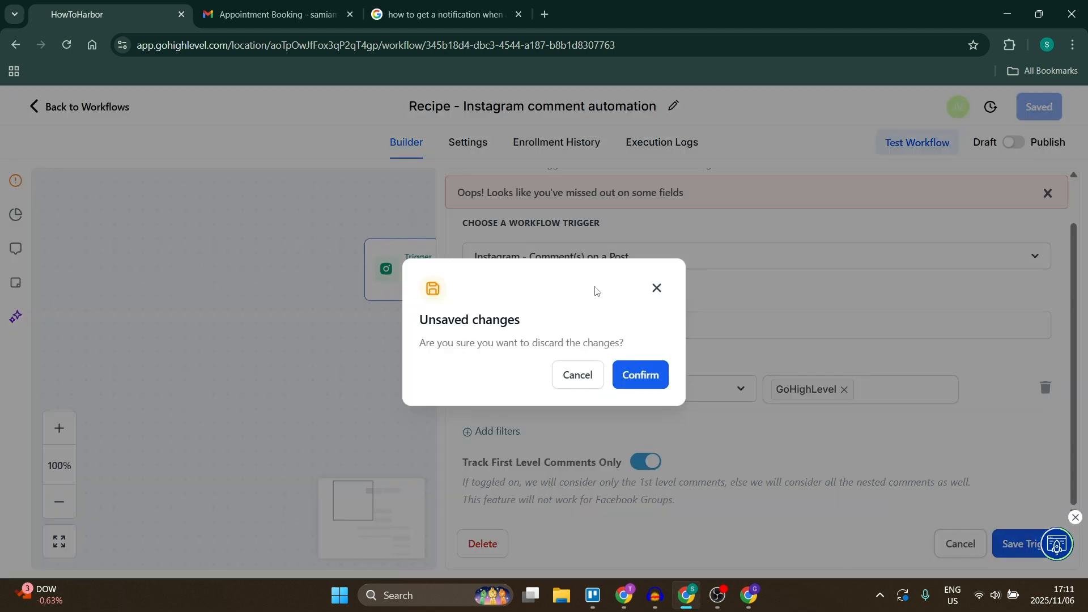
pyautogui.click(650, 374)
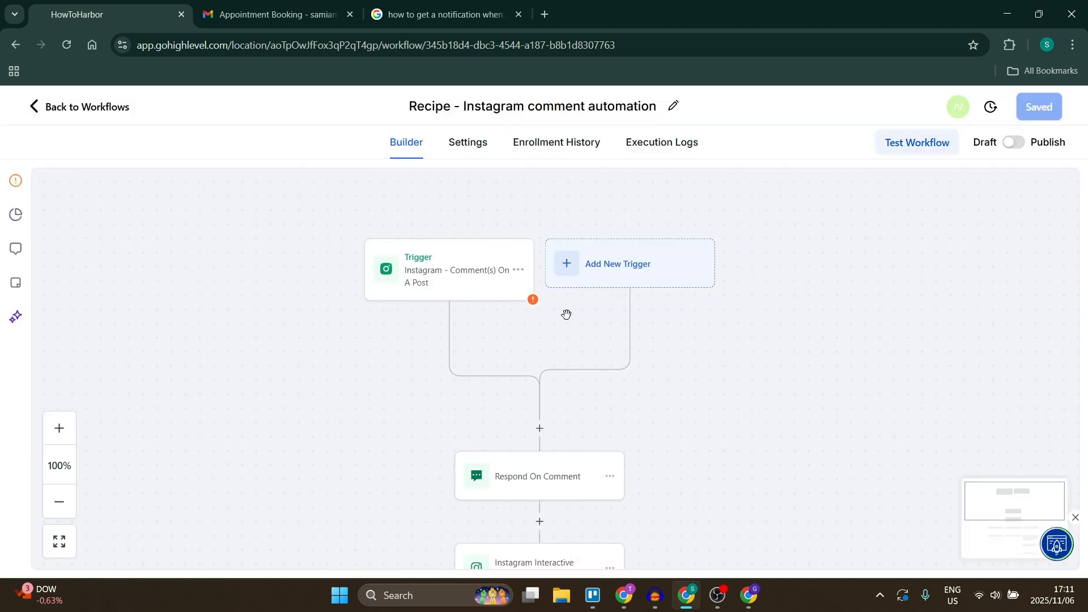
# - Review the comment replies in the "Respond On Comment" action and save the action
pyautogui.scroll(-2, 561, 315)
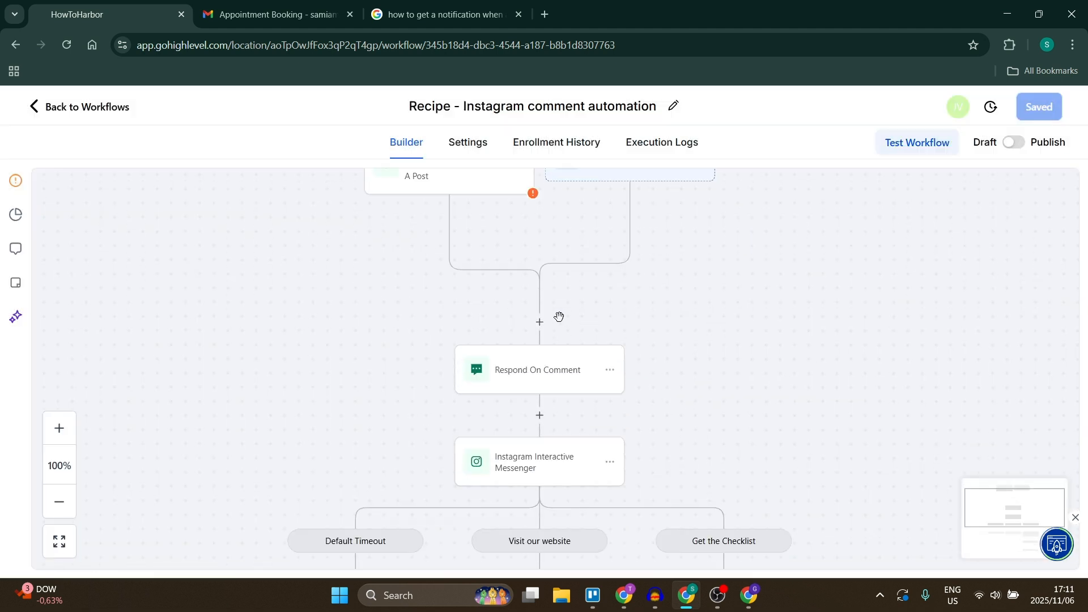
pyautogui.click(546, 381)
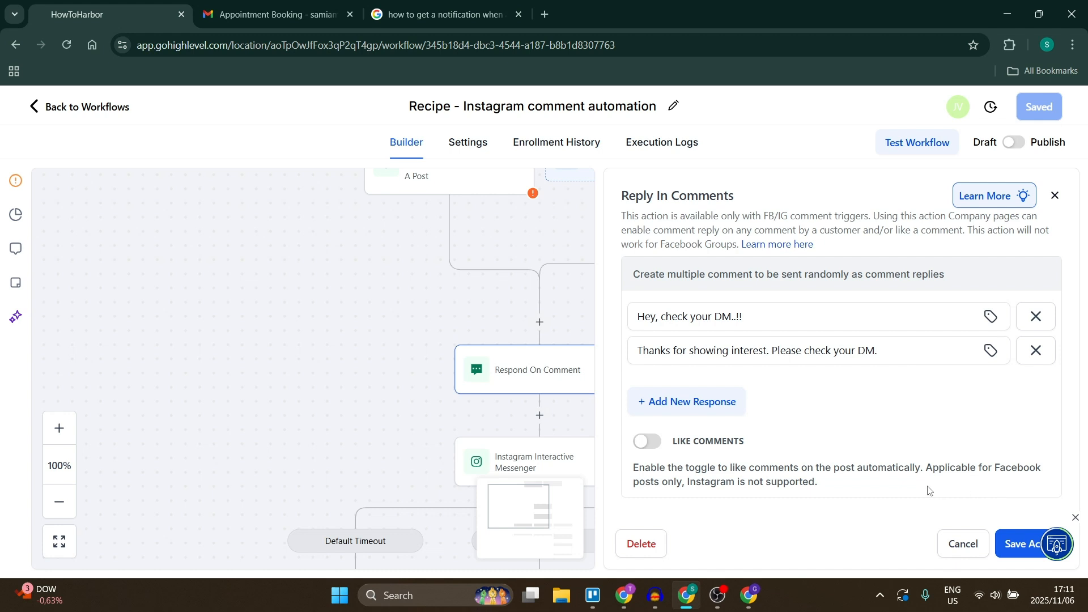
pyautogui.click(1005, 553)
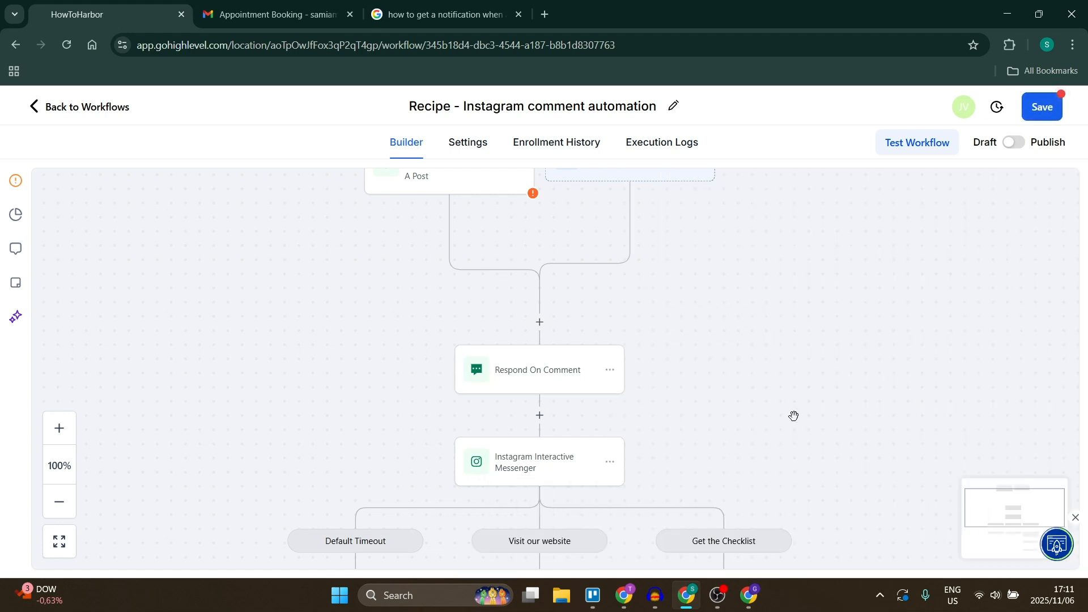
# - Open the "Instagram Interactive Messenger" action below "Respond On Comment" and look through its message templates without choosing one
pyautogui.scroll(-3, 647, 384)
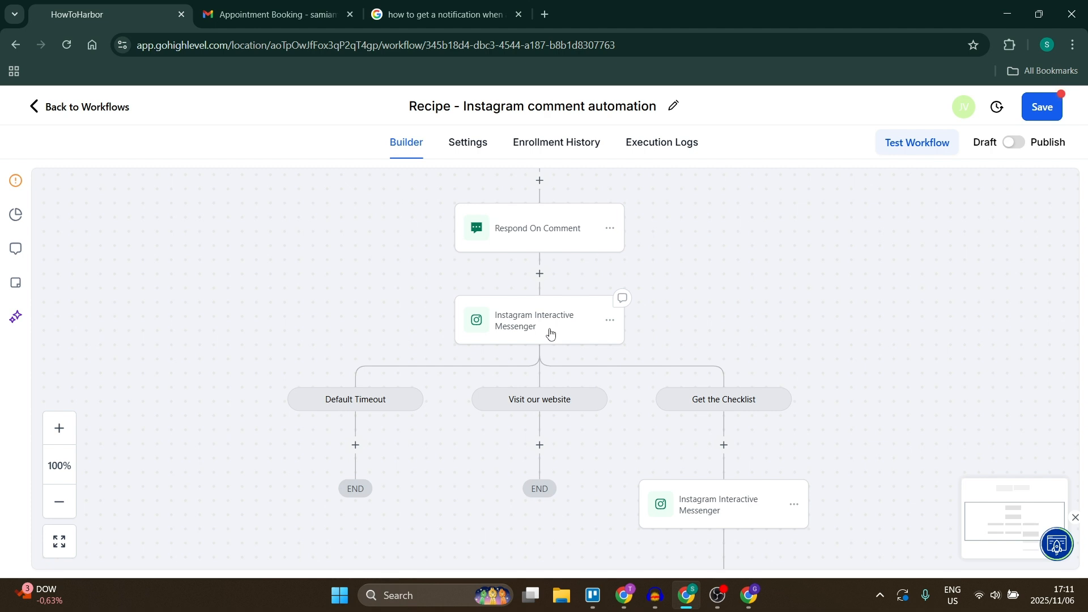
pyautogui.click(550, 333)
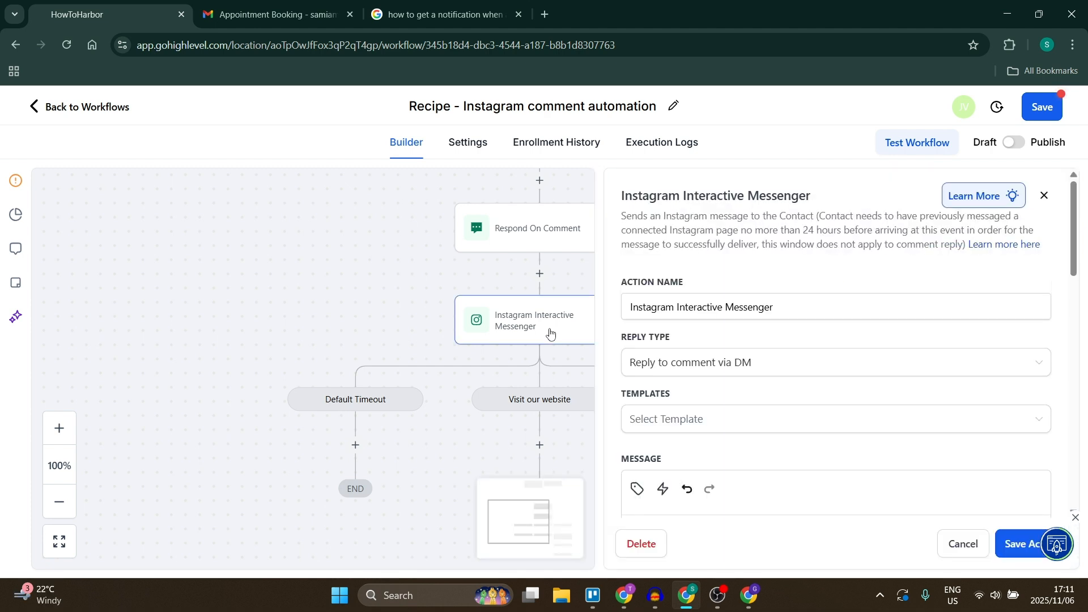
pyautogui.scroll(-2, 778, 355)
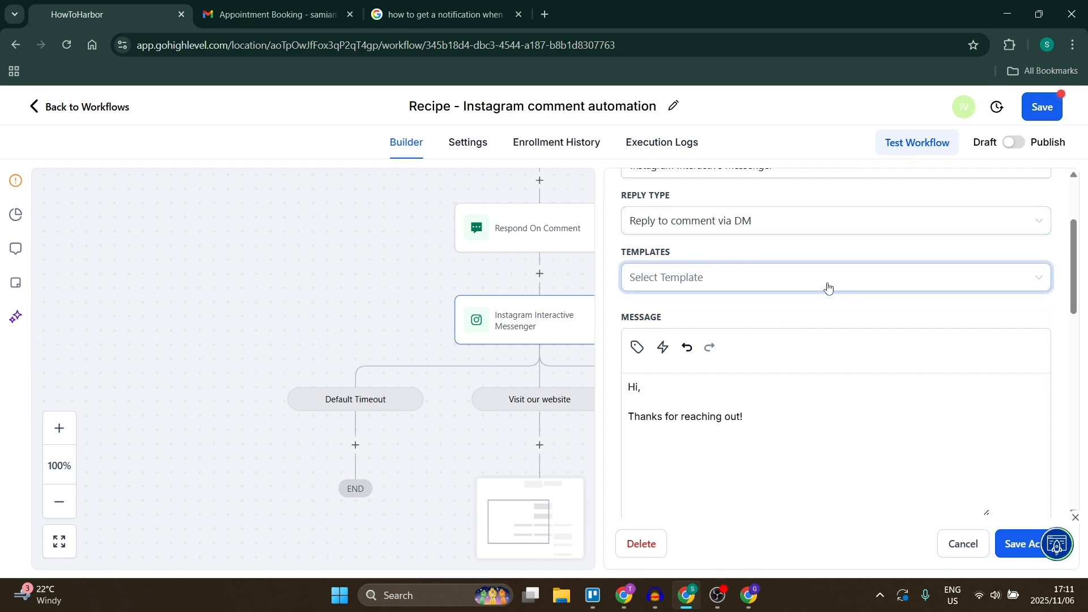
pyautogui.click(826, 286)
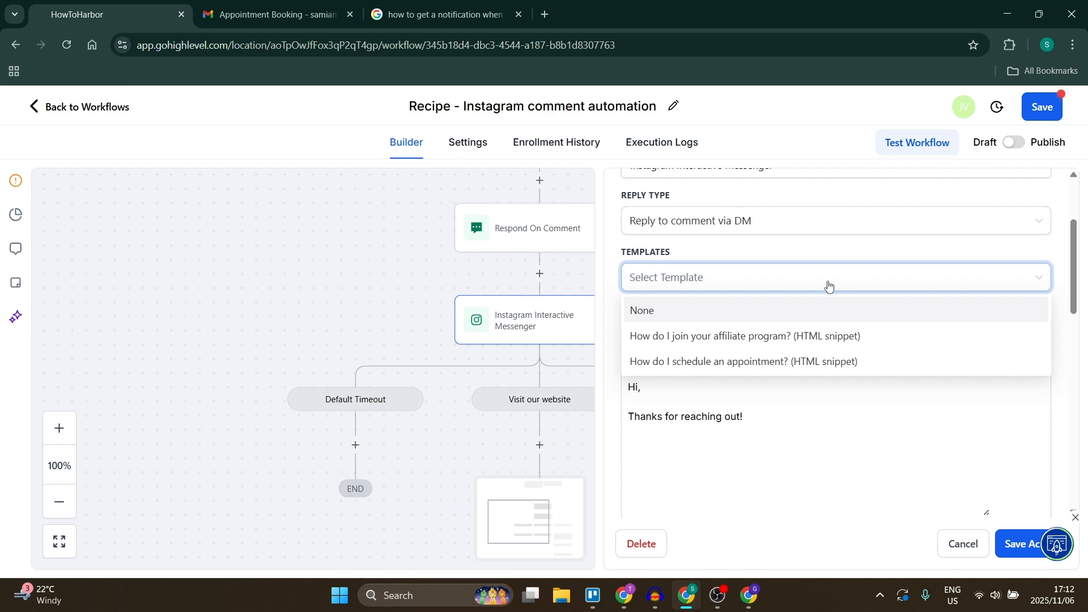
pyautogui.click(817, 256)
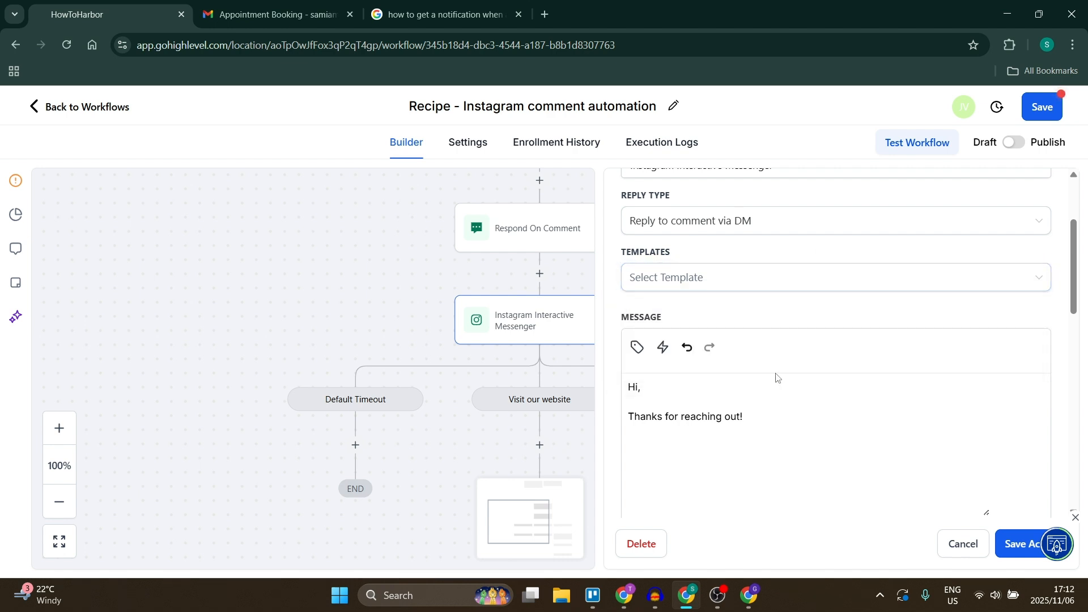
# - Review the action's message text, attachment options and button or quick reply settings, and save the action
pyautogui.scroll(-3, 786, 422)
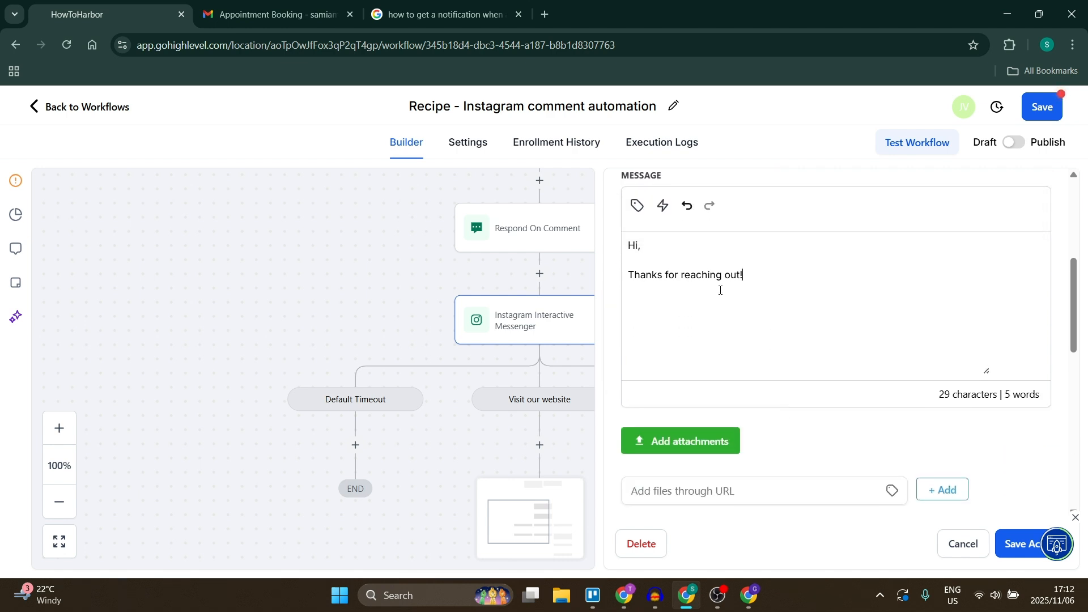
pyautogui.scroll(2, 721, 291)
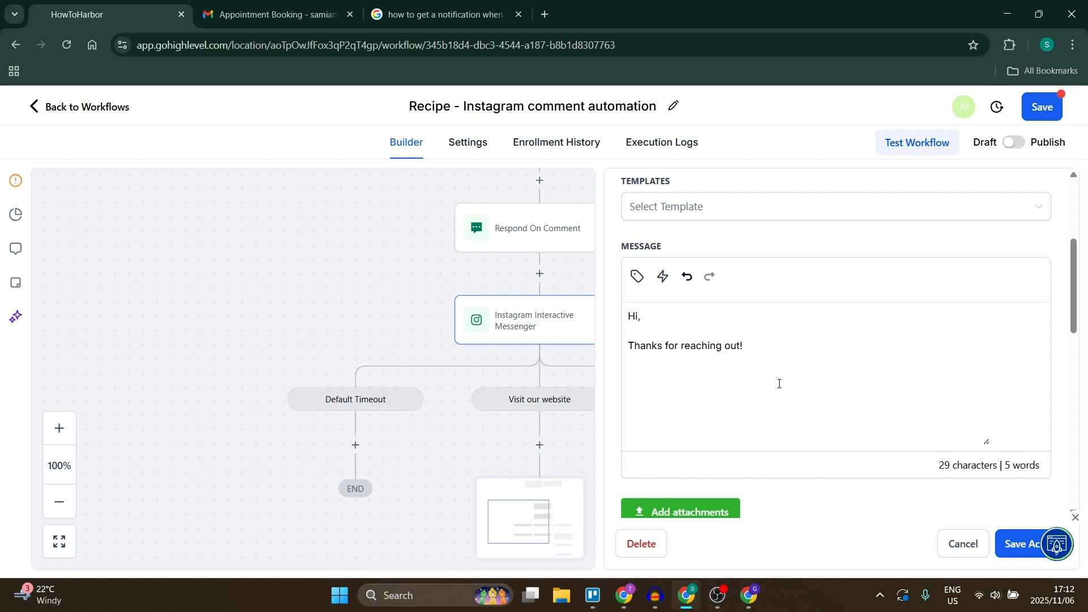
pyautogui.moveTo(776, 373); pyautogui.dragTo(625, 321)
pyautogui.click(922, 398)
pyautogui.scroll(-3, 922, 397)
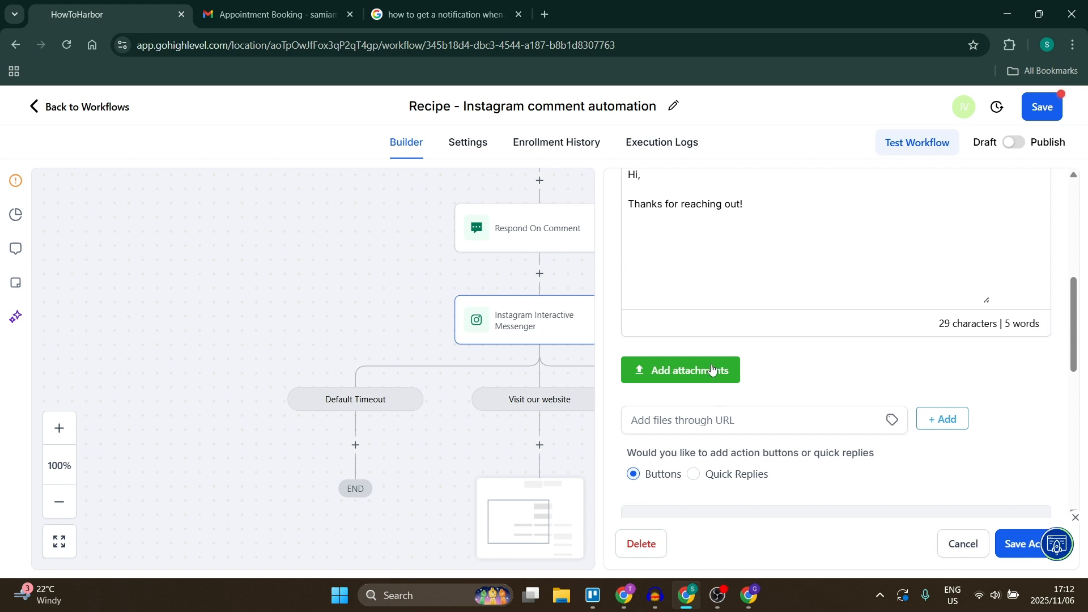
pyautogui.click(769, 431)
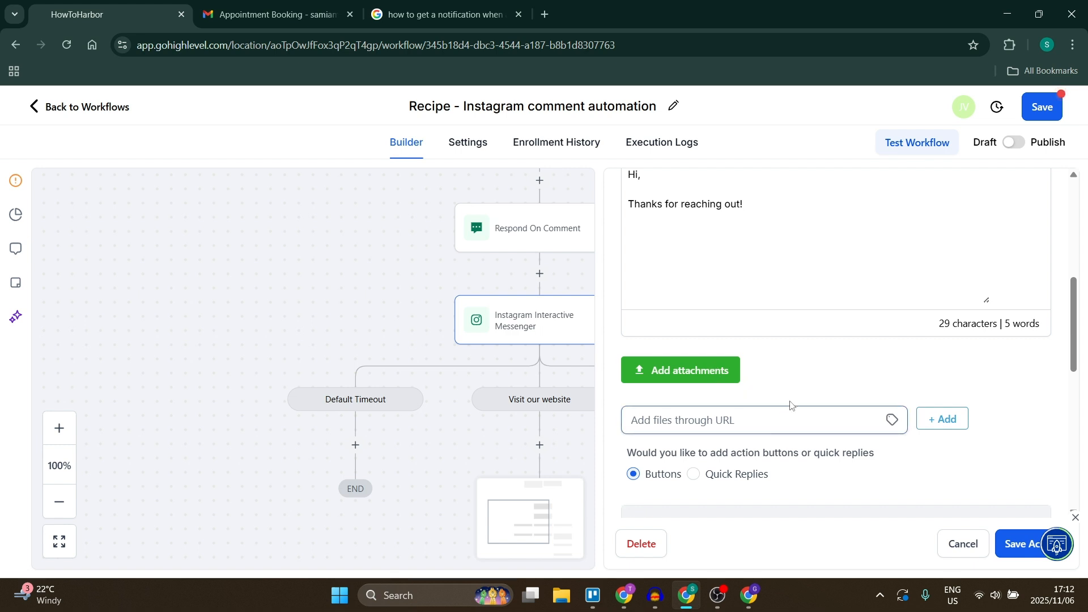
pyautogui.scroll(-2, 804, 398)
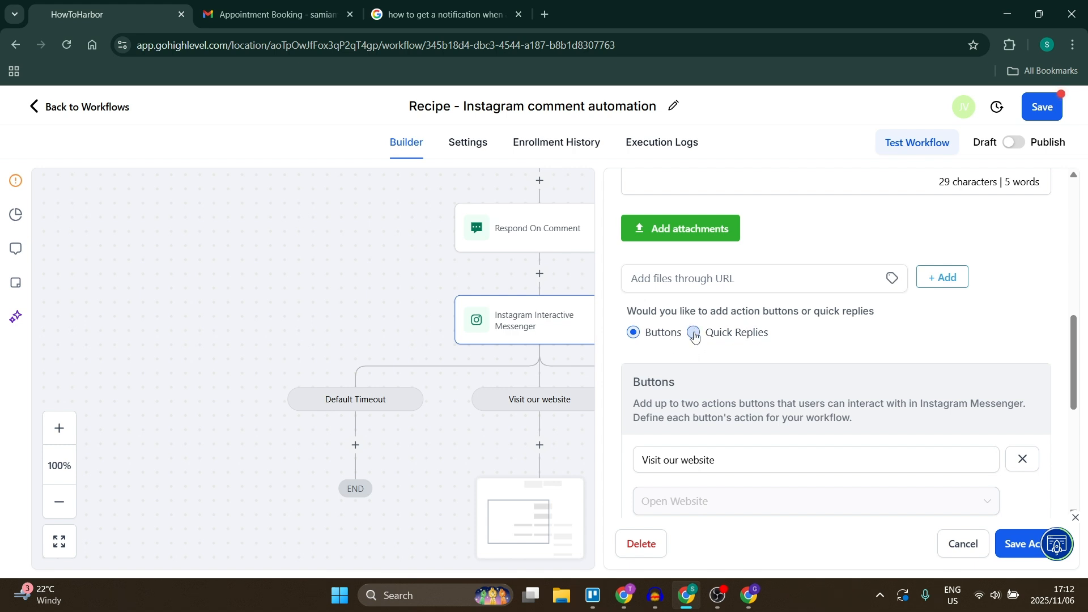
pyautogui.click(1020, 545)
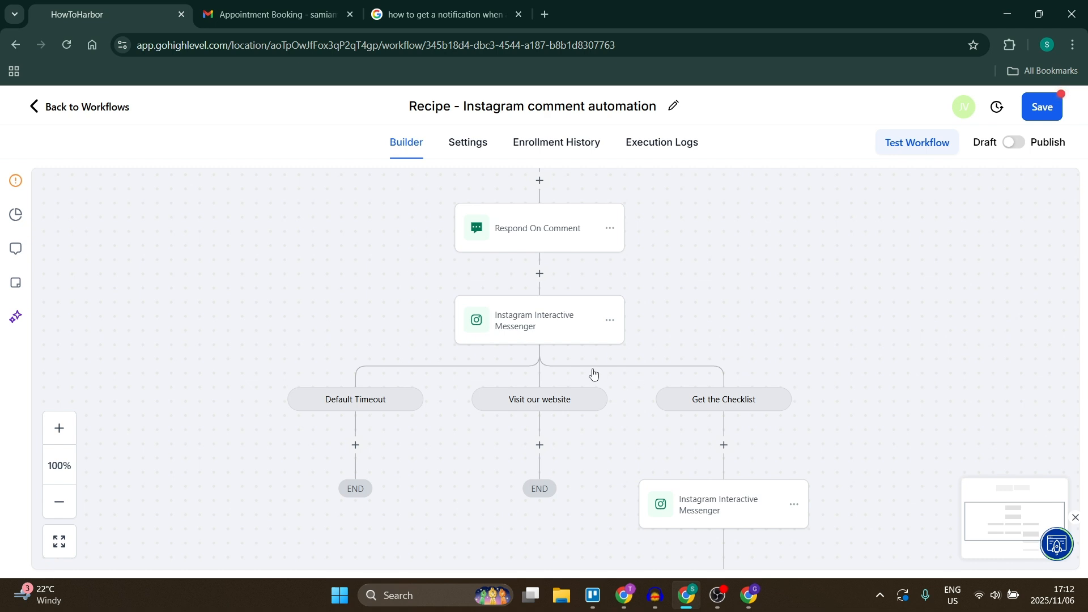
# - Review the "Instagram Interactive Messenger" action in the "Get the Checklist" branch, and close it without saving
pyautogui.scroll(-1, 594, 373)
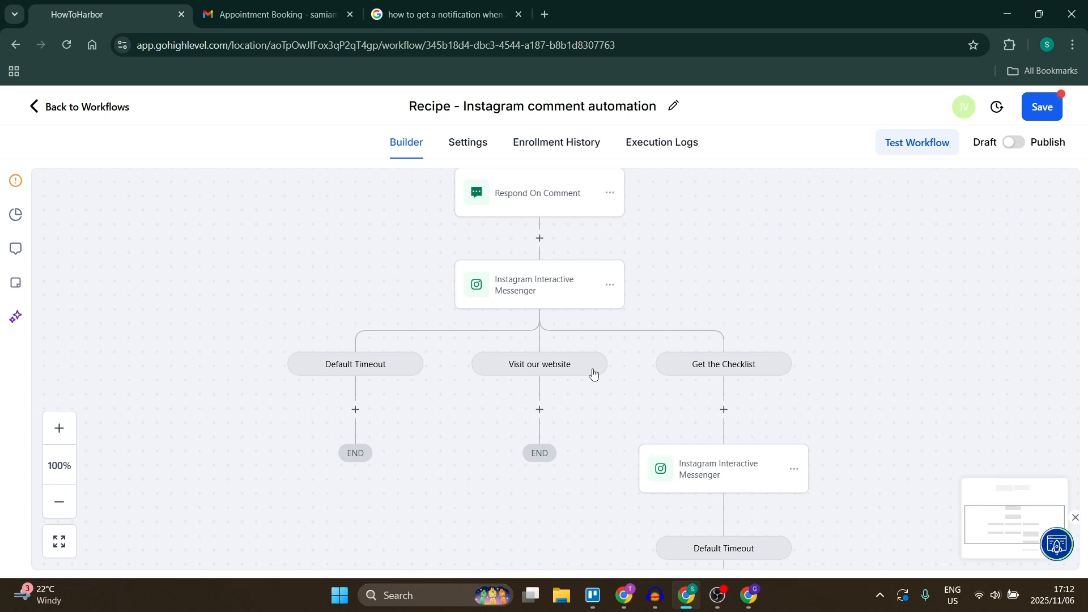
pyautogui.scroll(-2, 748, 413)
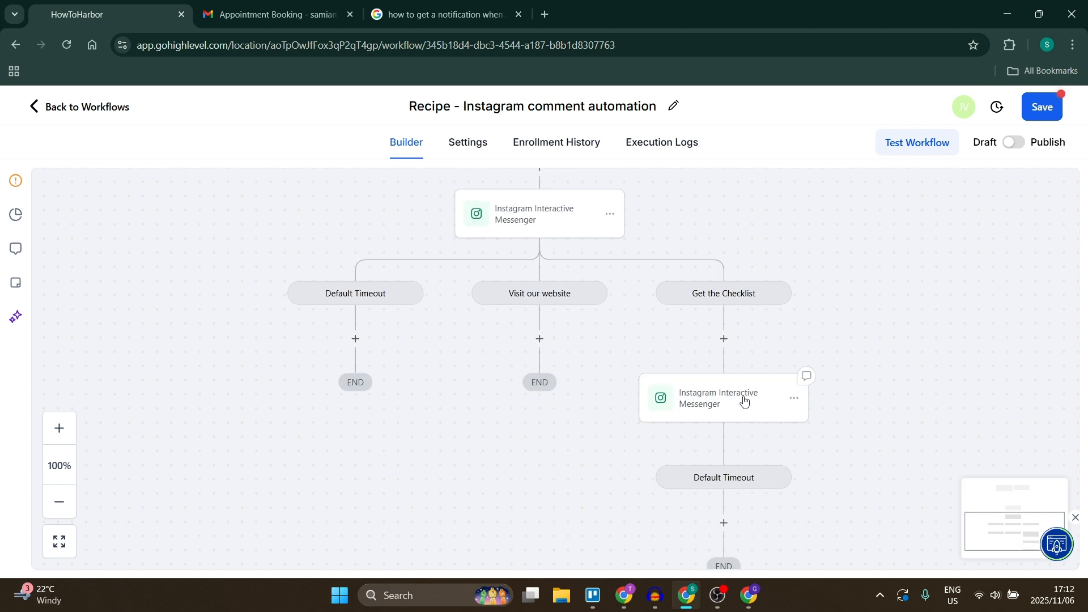
pyautogui.click(744, 400)
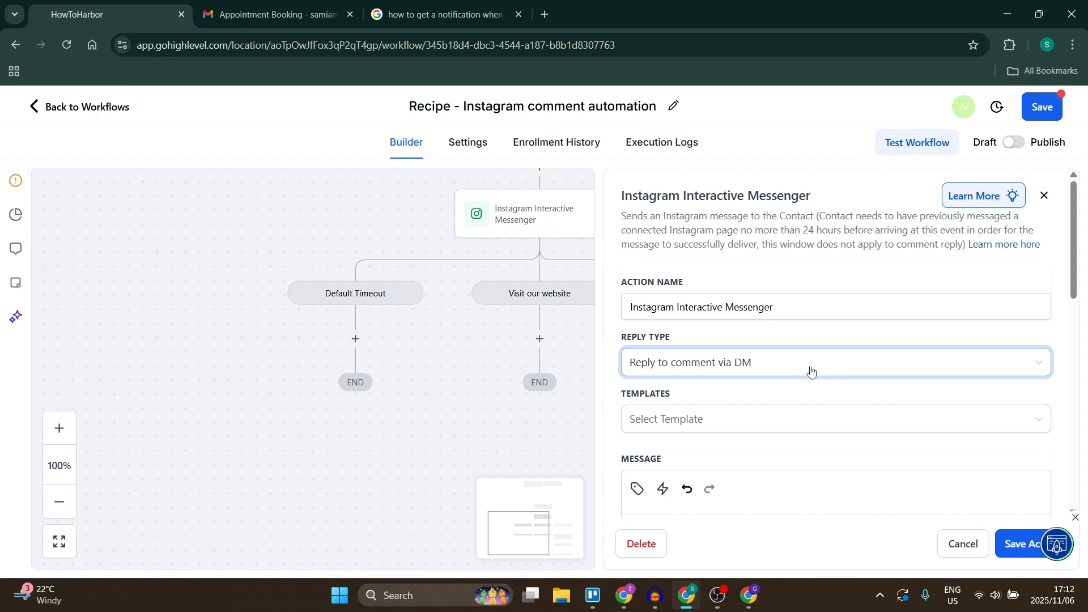
pyautogui.scroll(-4, 794, 391)
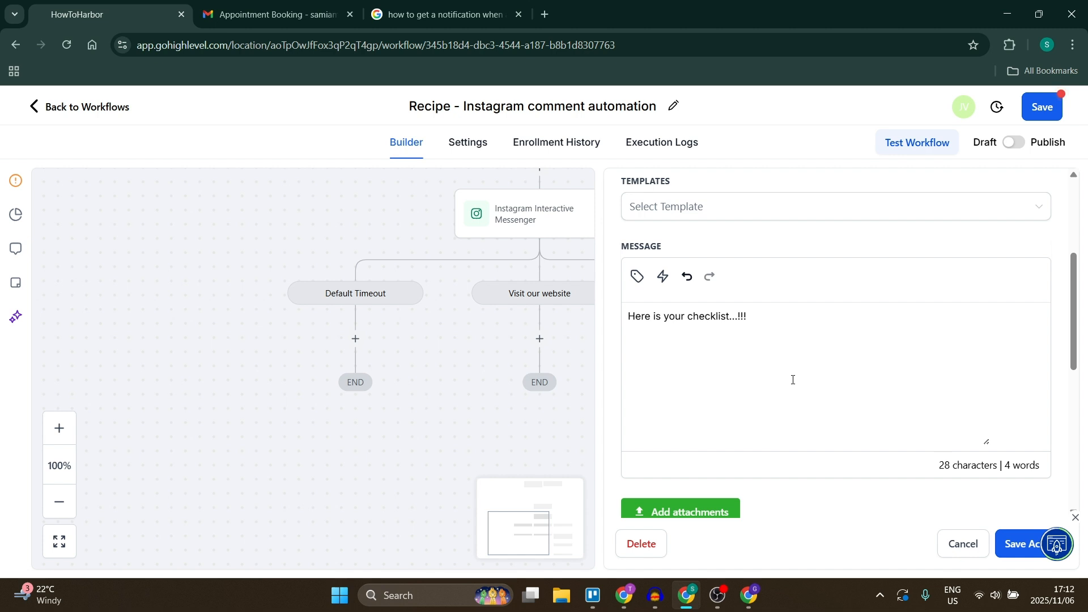
pyautogui.scroll(-3, 805, 406)
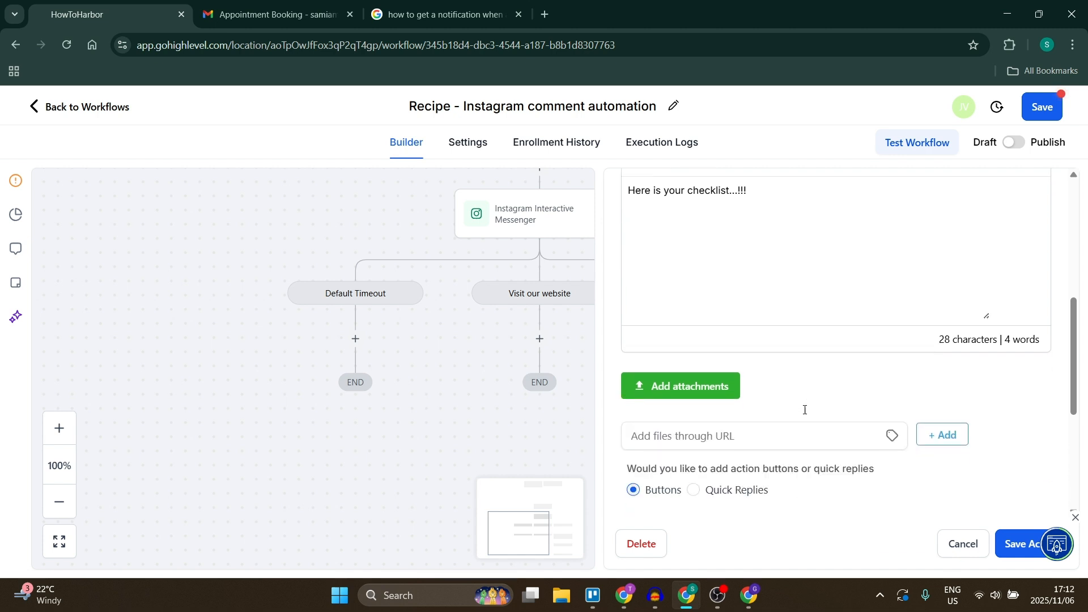
pyautogui.click(979, 544)
# - Check the end of the workflow's branches and save the workflow
pyautogui.scroll(-2, 646, 416)
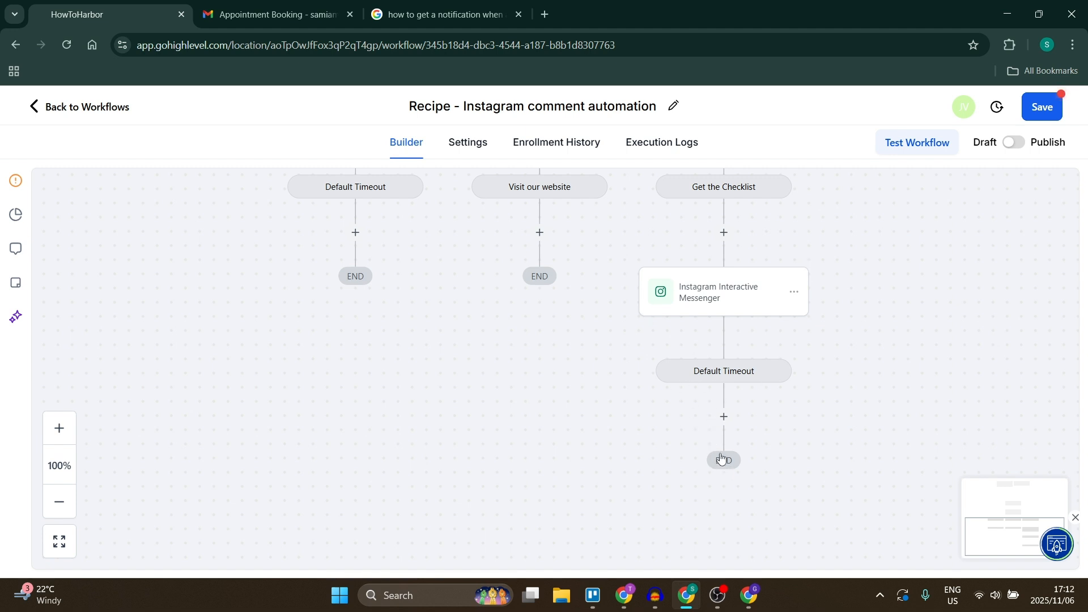
pyautogui.scroll(3, 722, 453)
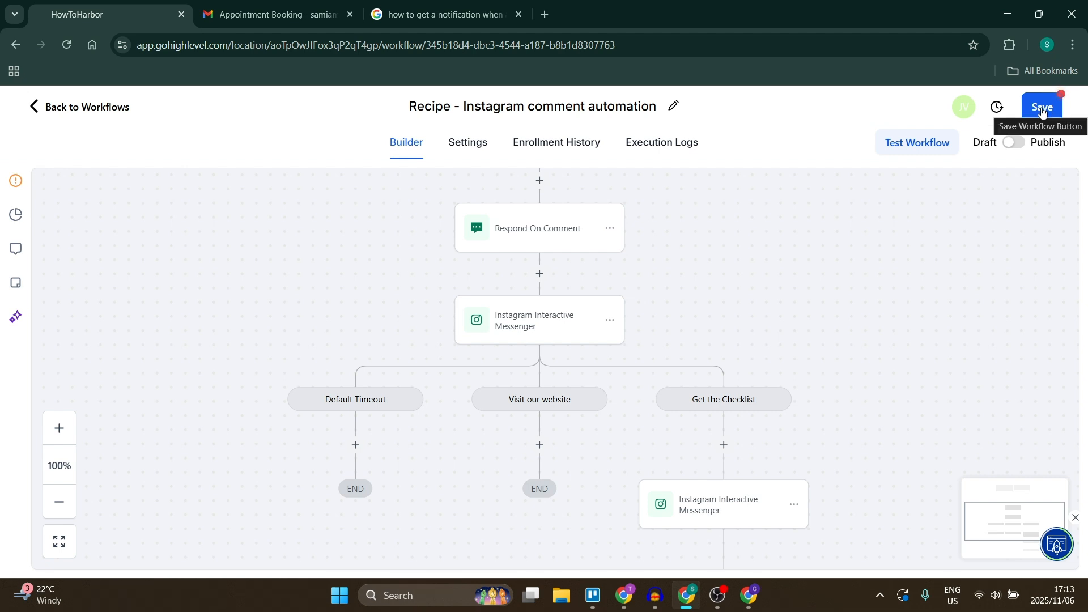
pyautogui.click(1043, 112)
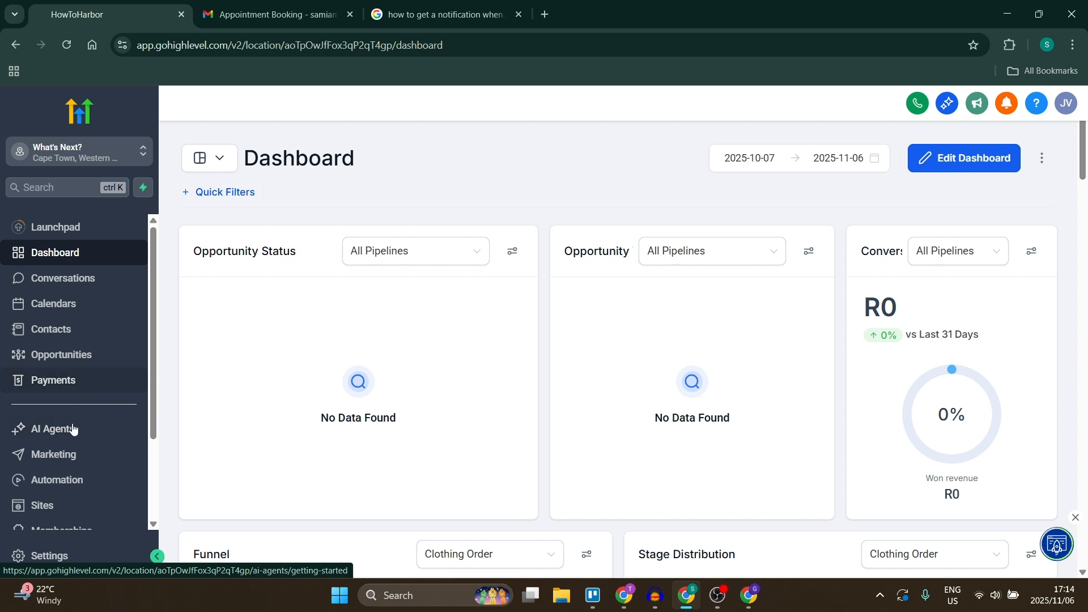
# - Open the Pipelines list in Opportunities, review the new pipeline form with its default stages, and cancel it
pyautogui.click(42, 355)
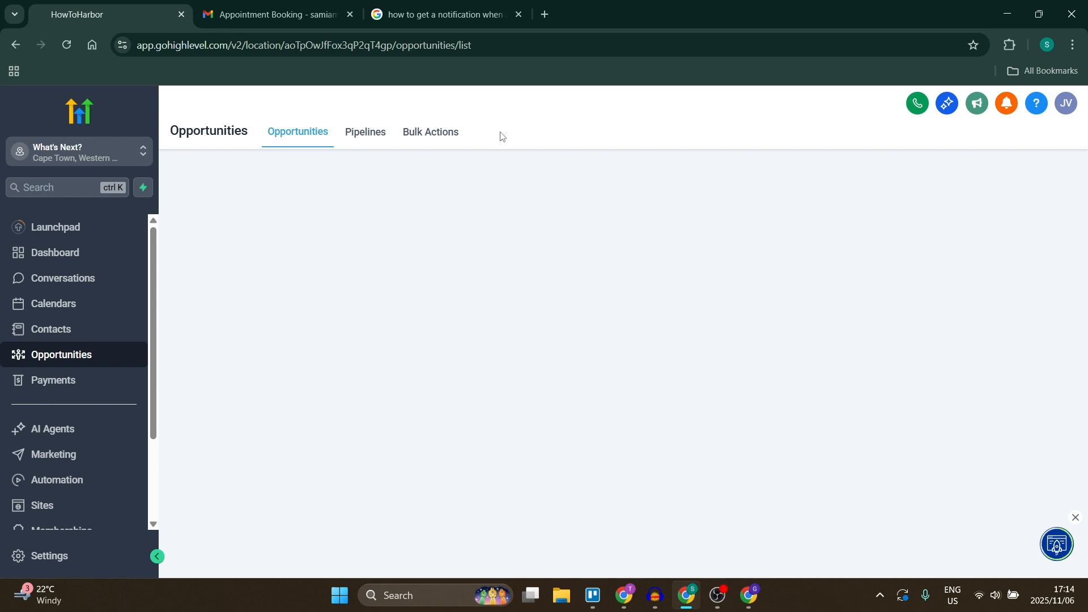
pyautogui.click(365, 134)
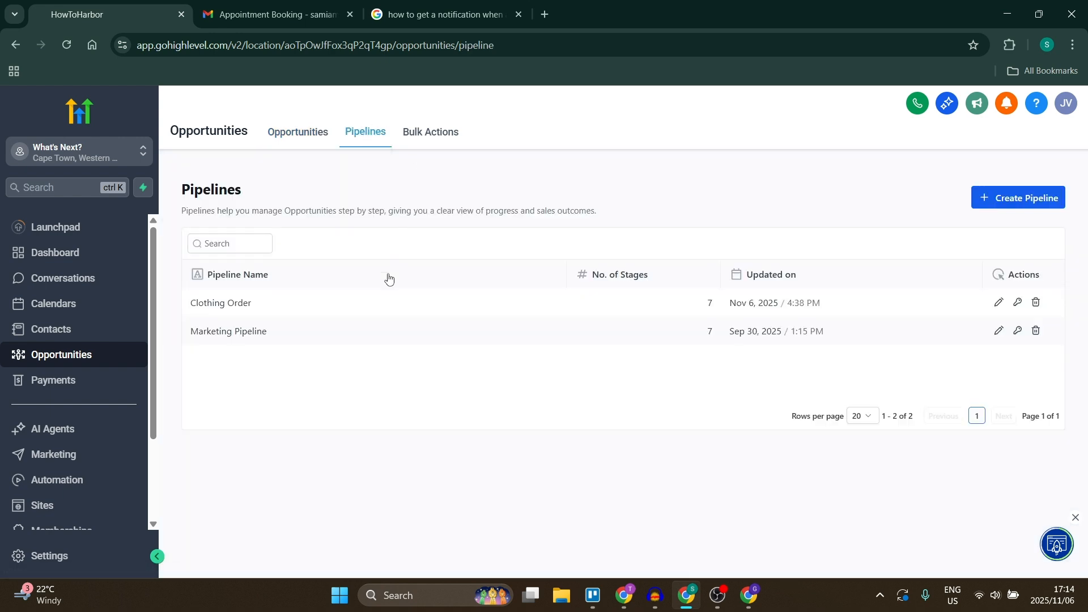
pyautogui.click(983, 197)
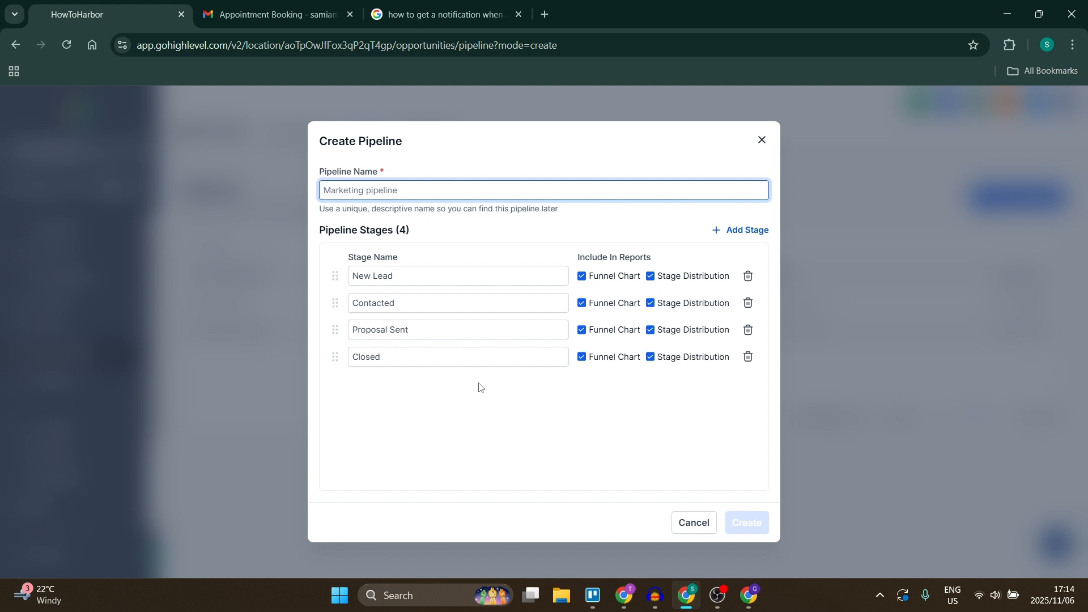
pyautogui.click(686, 521)
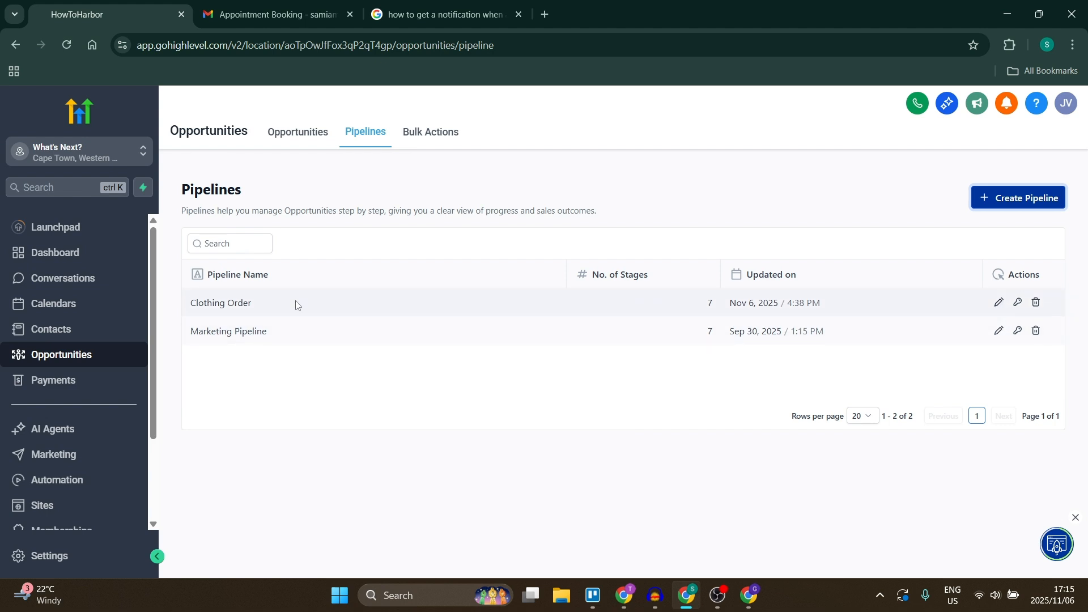
# - Open the "Clothing Order" pipeline for editing, review its stages, and close it without changes
pyautogui.click(997, 304)
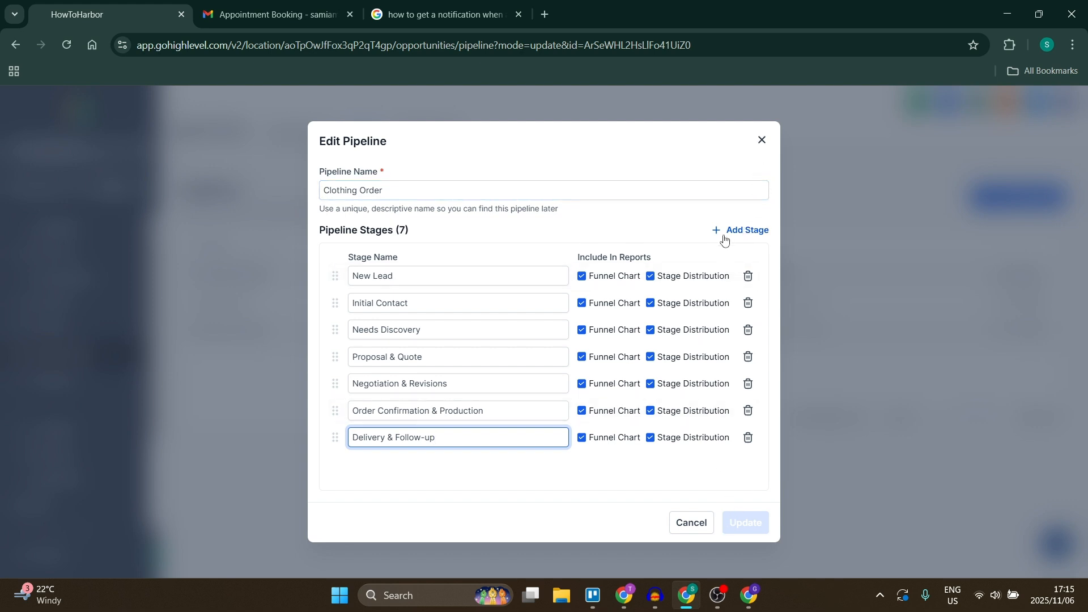
pyautogui.click(760, 141)
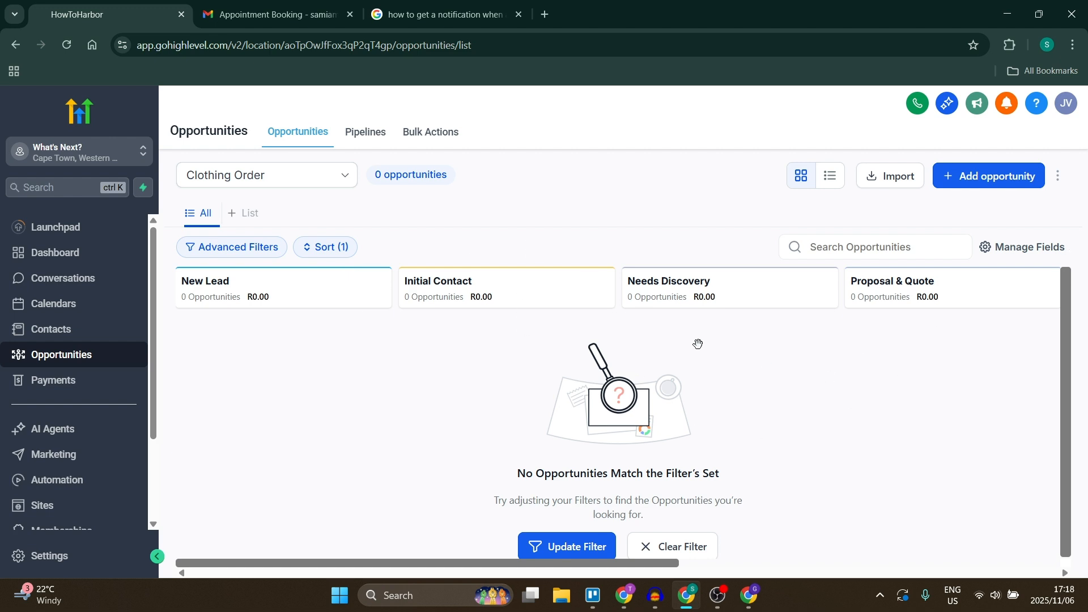
# - Look through the stages on the "Clothing Order" pipeline board, from New Lead to Delivery & Follow-up
pyautogui.moveTo(393, 563); pyautogui.dragTo(757, 567)
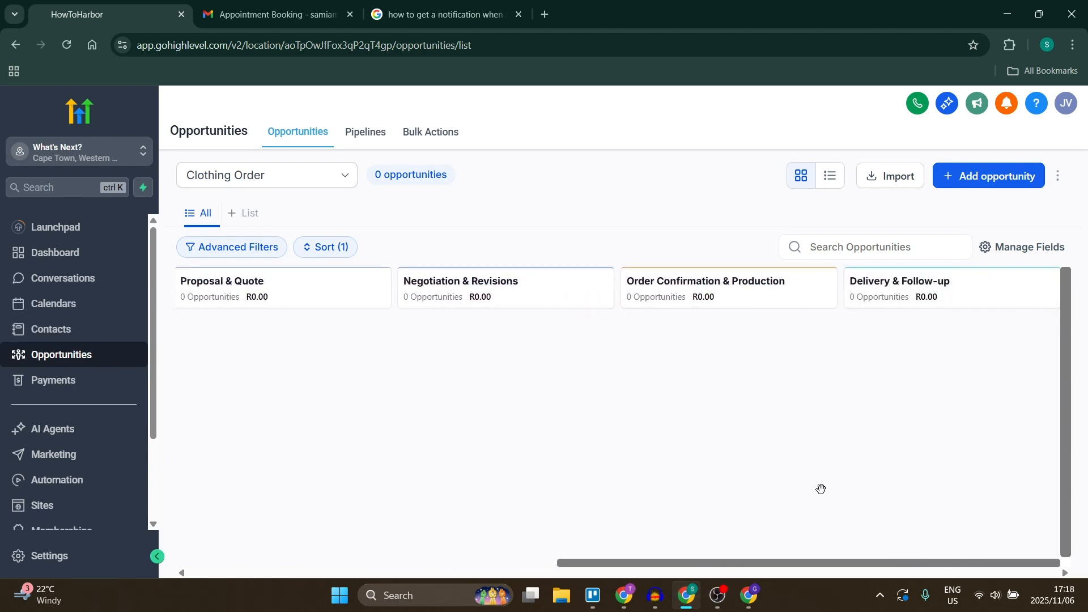
pyautogui.moveTo(816, 563); pyautogui.dragTo(419, 562)
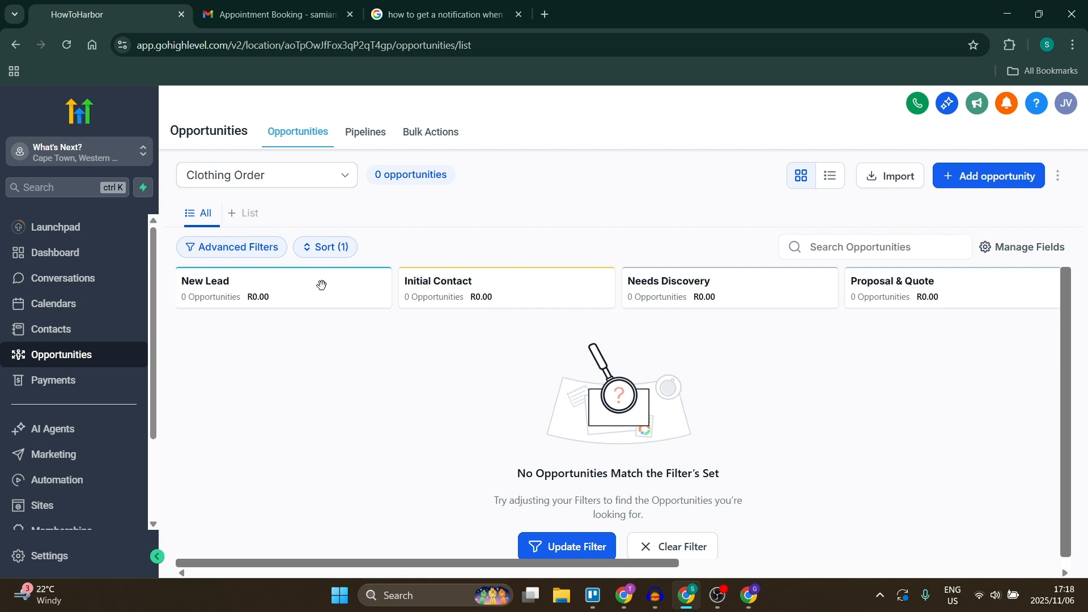
pyautogui.moveTo(322, 286)
pyautogui.mouseDown()
pyautogui.moveTo(498, 311)
pyautogui.moveTo(310, 304)
pyautogui.moveTo(301, 285)
pyautogui.mouseUp()
# - Start a new opportunity and search for its primary contact with "g"
pyautogui.click(973, 179)
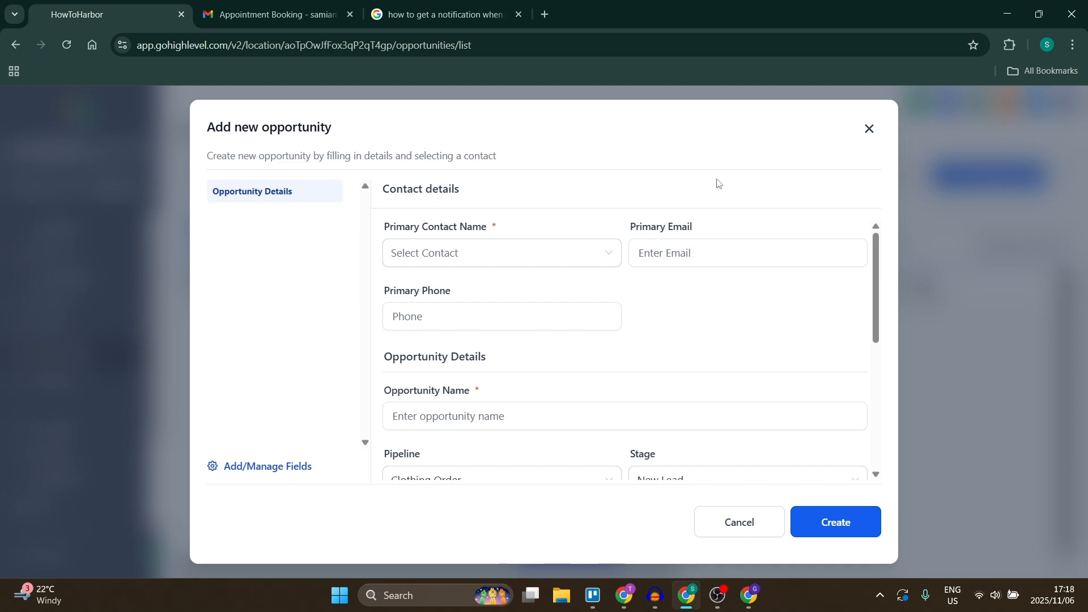
pyautogui.click(595, 252)
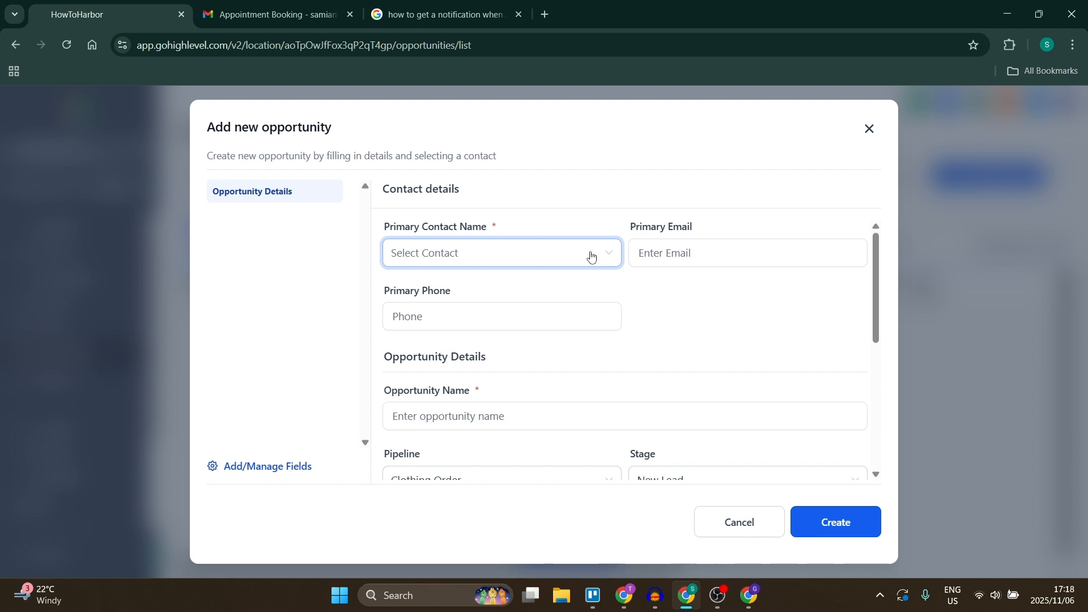
pyautogui.click(591, 257)
pyautogui.click(667, 345)
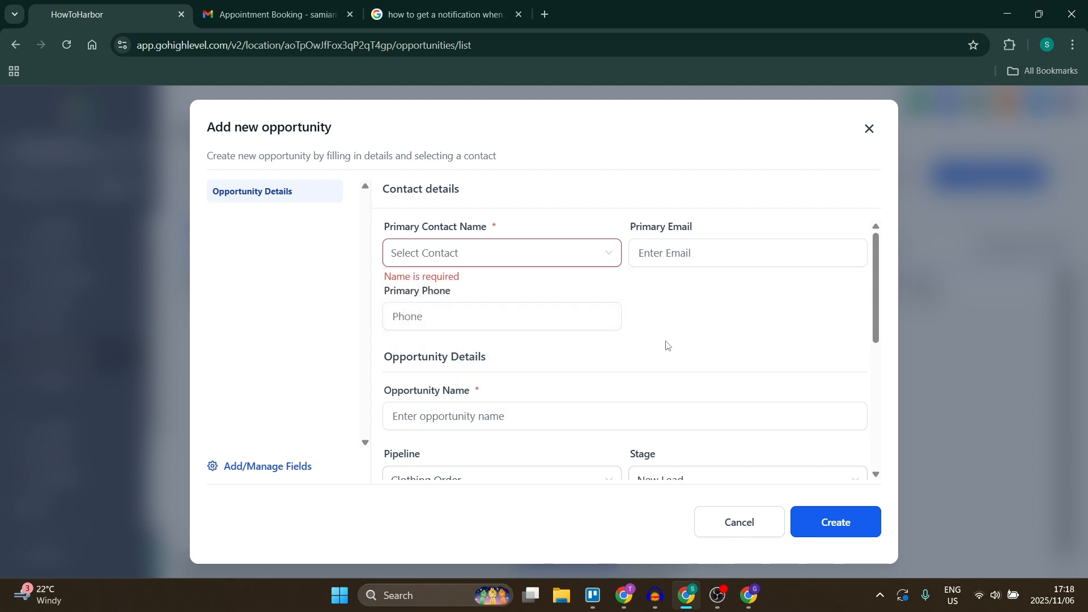
pyautogui.click(586, 255)
pyautogui.write('g')
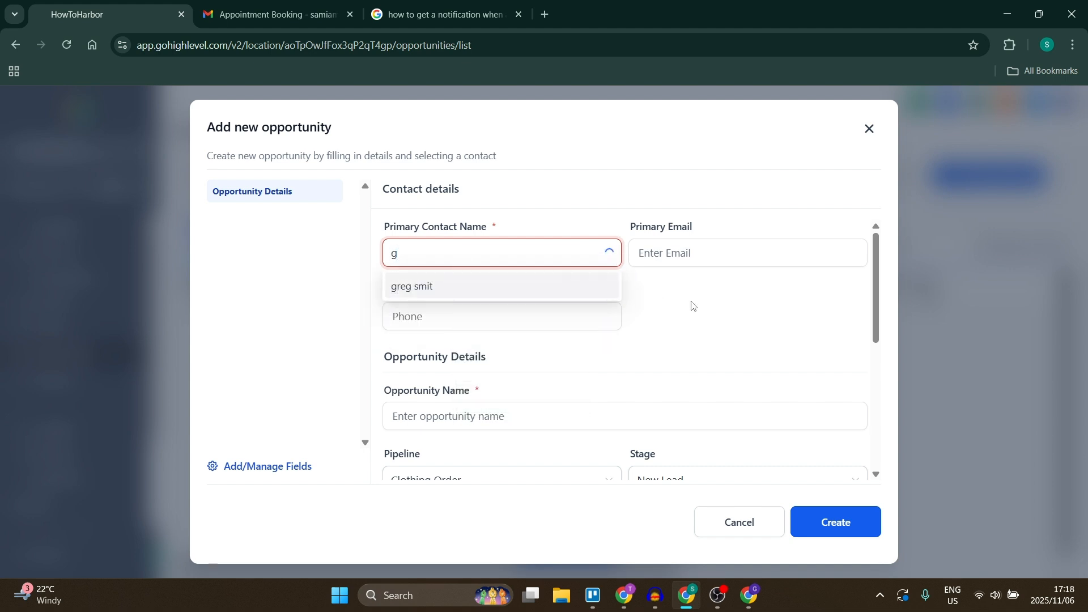
pyautogui.click(692, 306)
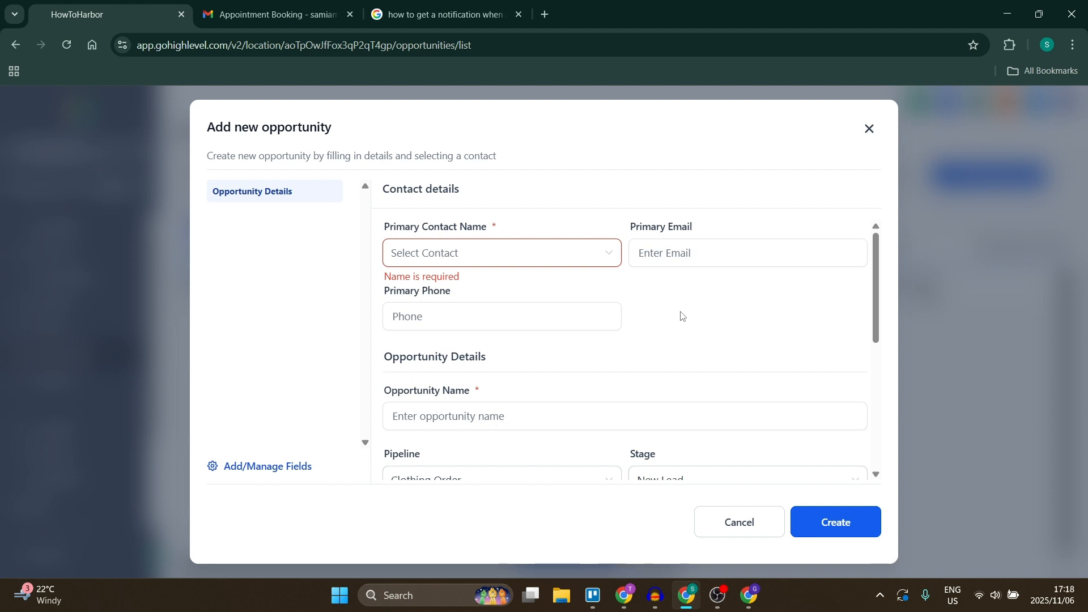
# - Review the remaining new opportunity fields, from opportunity name, pipeline and stage to source and tags
pyautogui.scroll(-2, 683, 316)
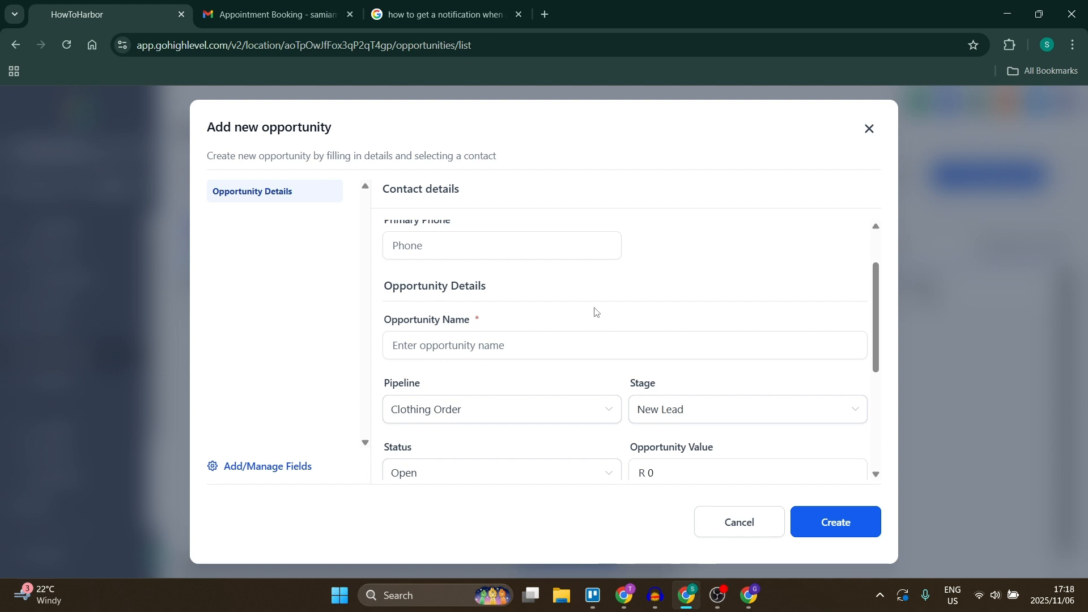
pyautogui.click(590, 339)
pyautogui.scroll(-2, 588, 326)
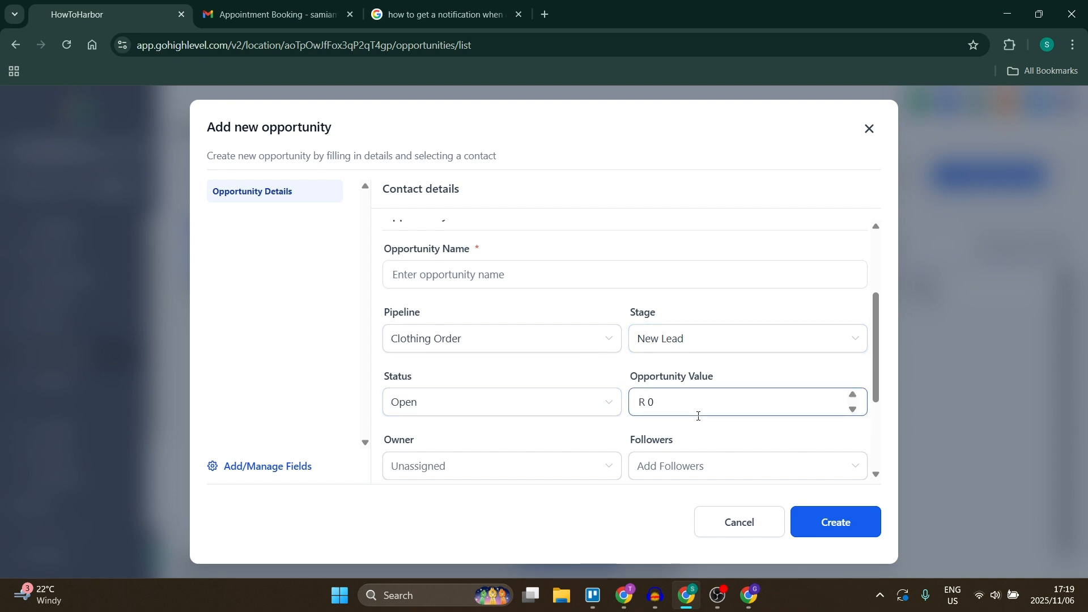
pyautogui.scroll(-3, 527, 445)
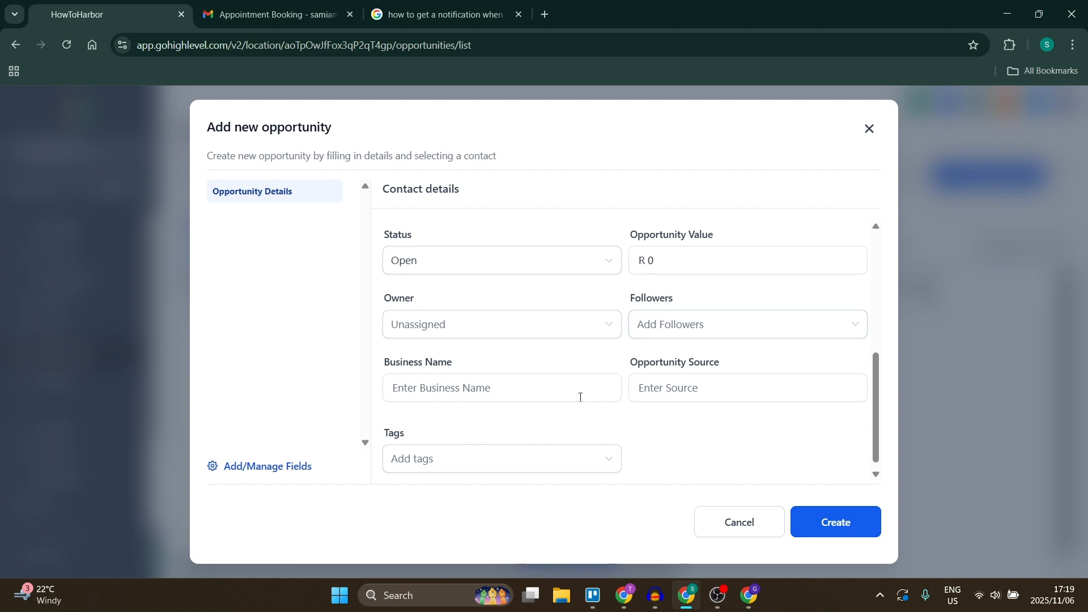
pyautogui.scroll(-1, 652, 404)
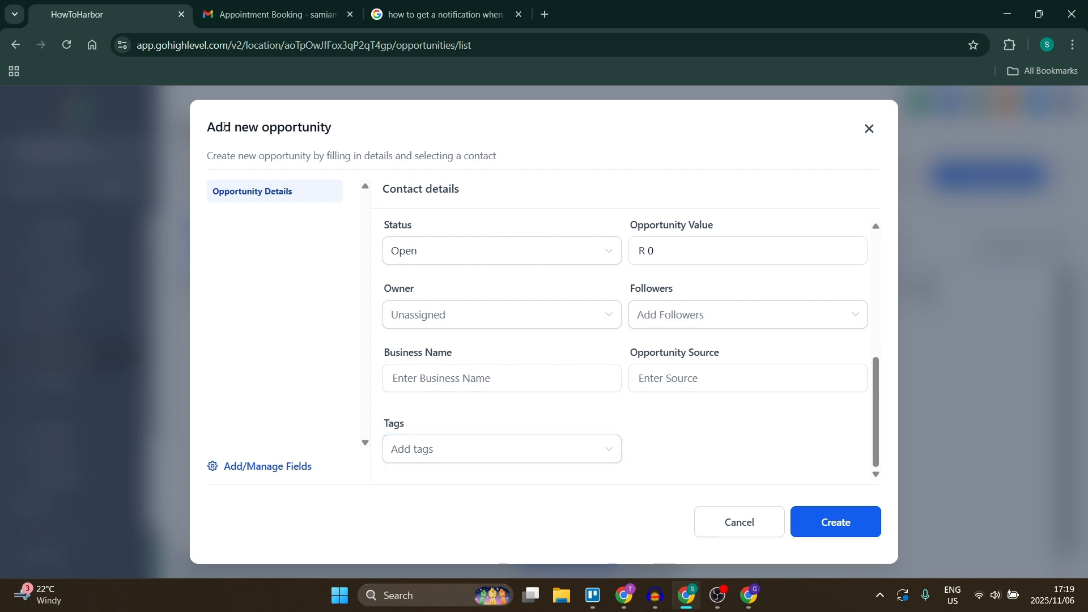
# - Select the existing contact as primary contact and create the opportunity in the New Lead stage of the "Clothing Order" pipeline
pyautogui.scroll(5, 461, 318)
pyautogui.click(488, 258)
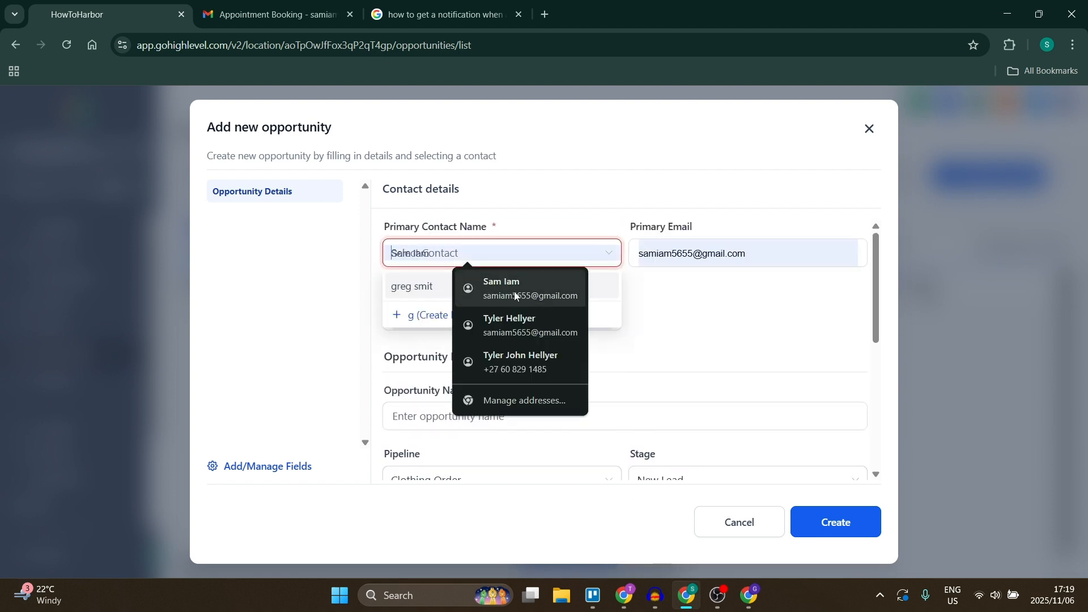
pyautogui.click(590, 335)
pyautogui.click(486, 259)
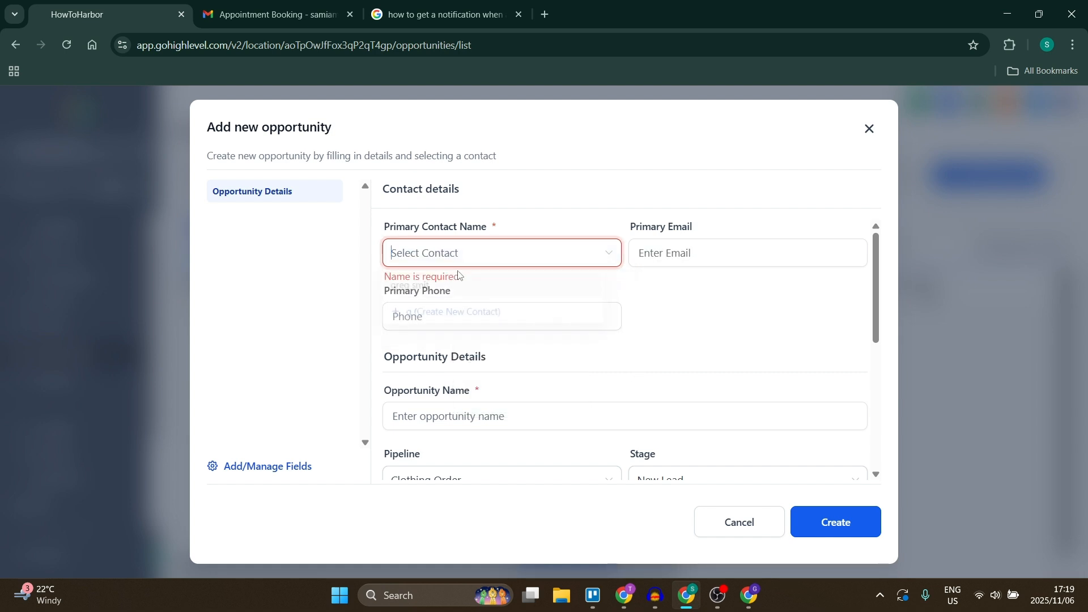
pyautogui.click(418, 288)
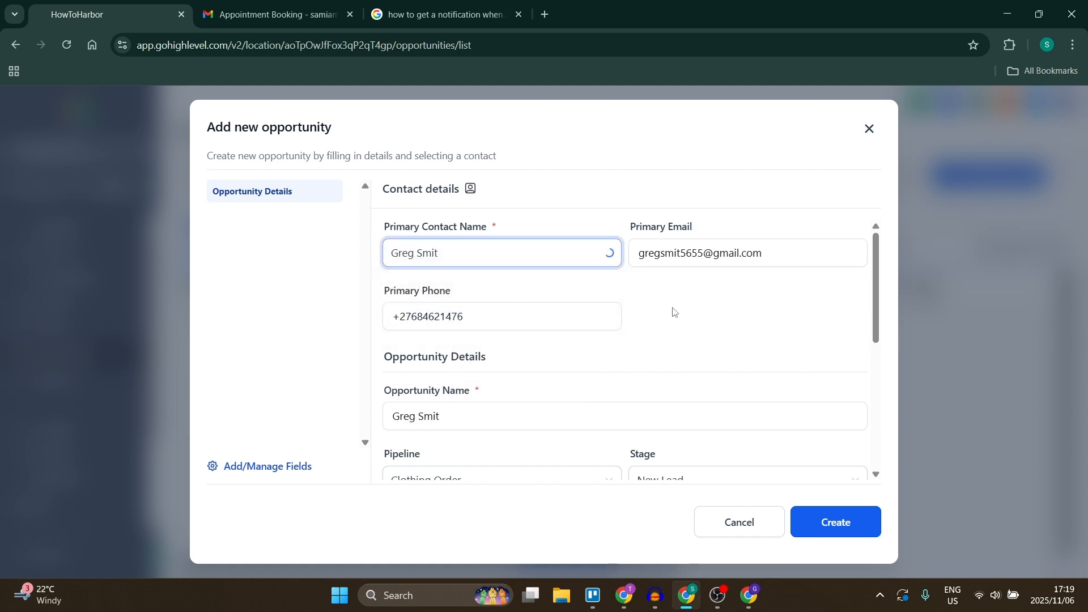
pyautogui.scroll(-1, 674, 312)
pyautogui.scroll(-3, 671, 324)
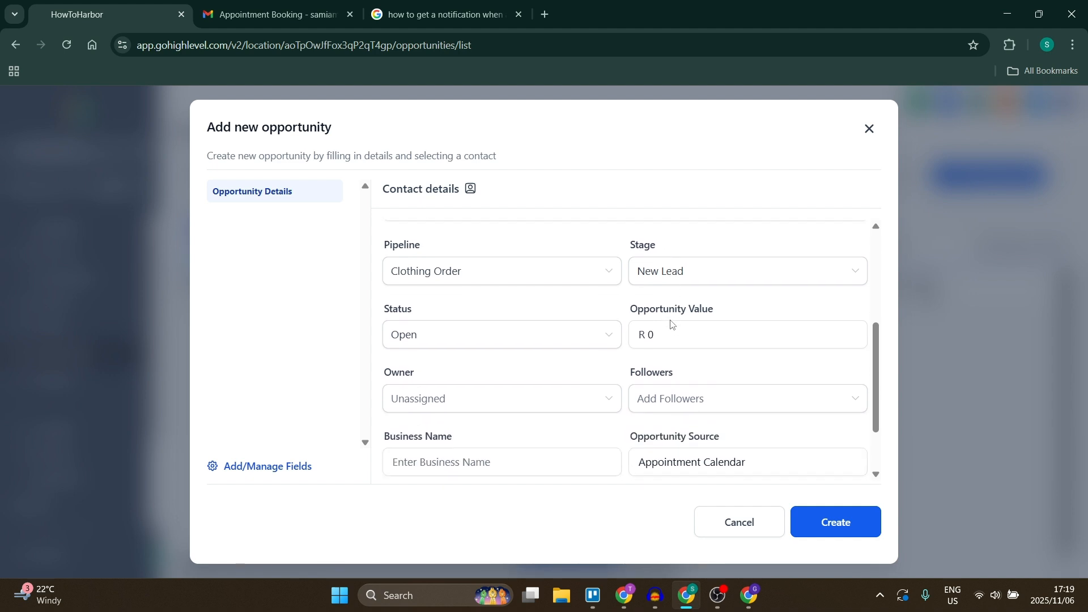
pyautogui.click(810, 522)
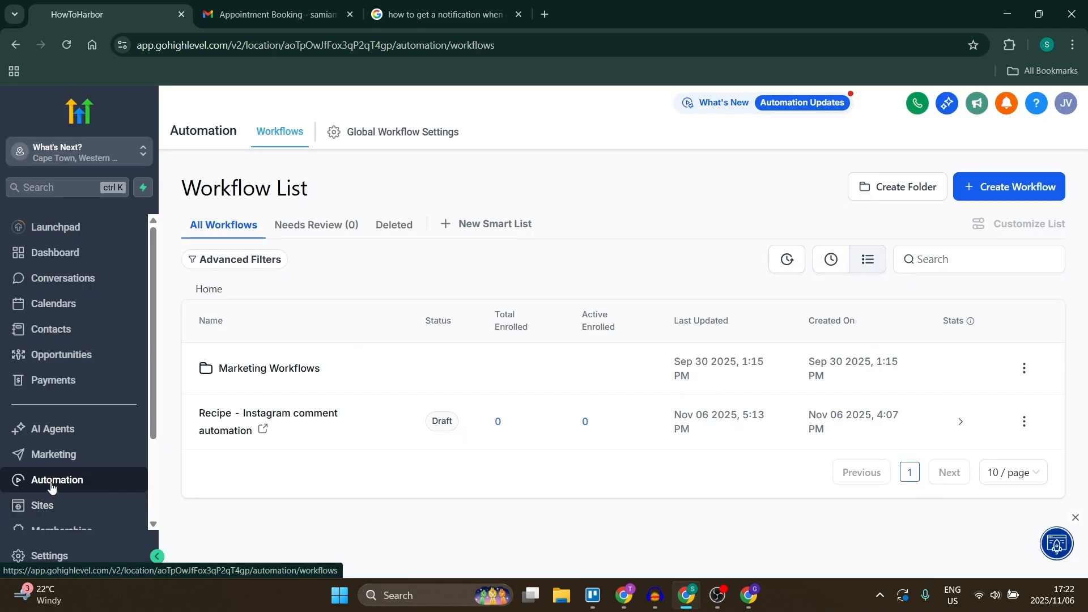
# - Preview the "Recipe - Send replies to inbound WhatsApp messages" template and create a new workflow from it
pyautogui.click(981, 196)
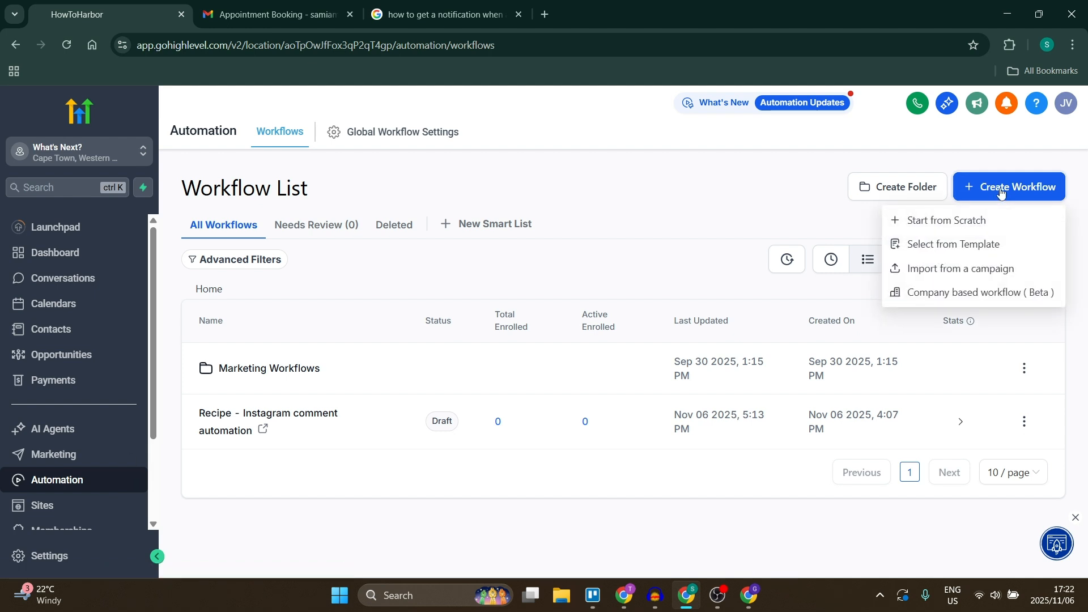
pyautogui.click(945, 251)
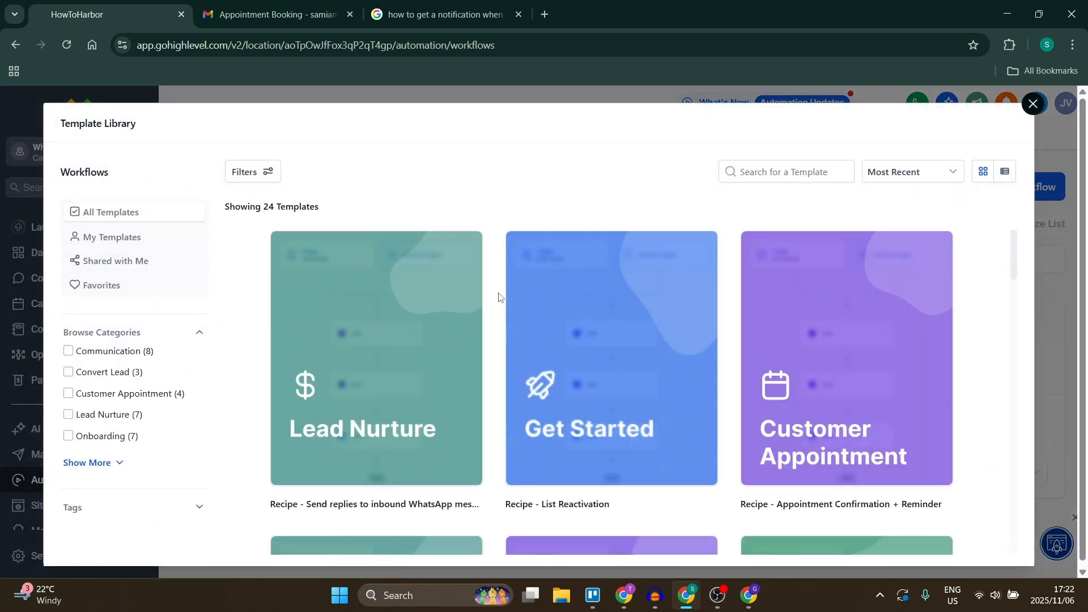
pyautogui.moveTo(297, 270)
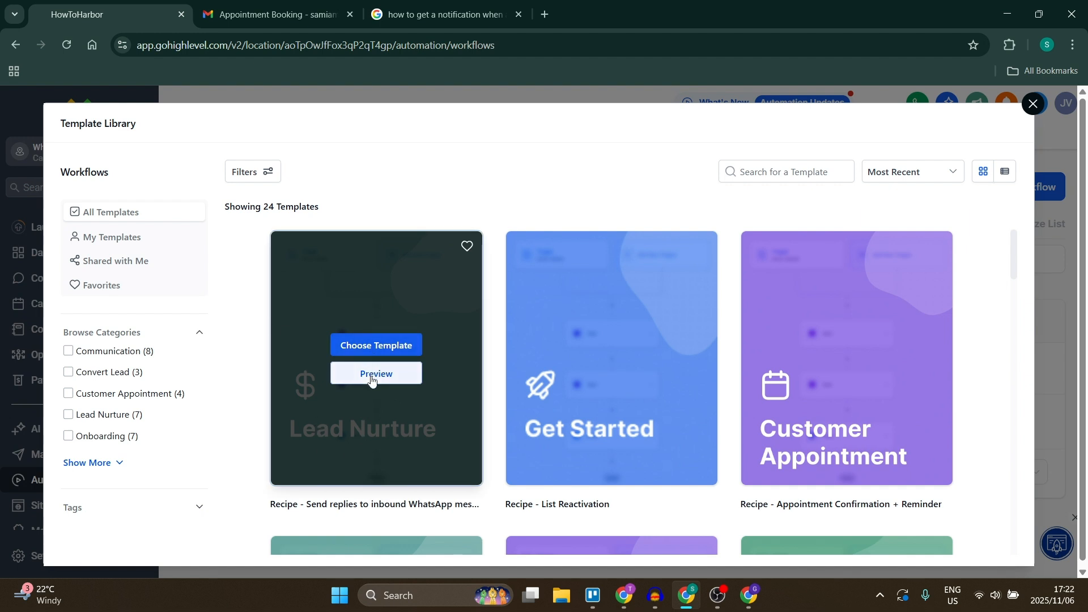
pyautogui.click(374, 374)
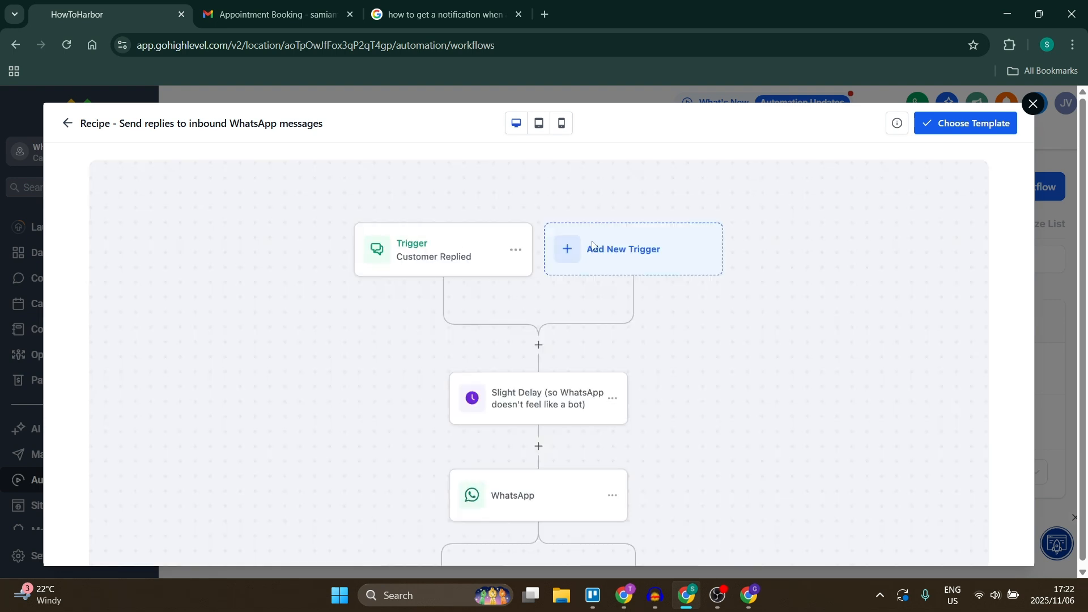
pyautogui.scroll(-1, 531, 414)
pyautogui.scroll(-6, 533, 413)
pyautogui.scroll(6, 533, 413)
pyautogui.click(947, 130)
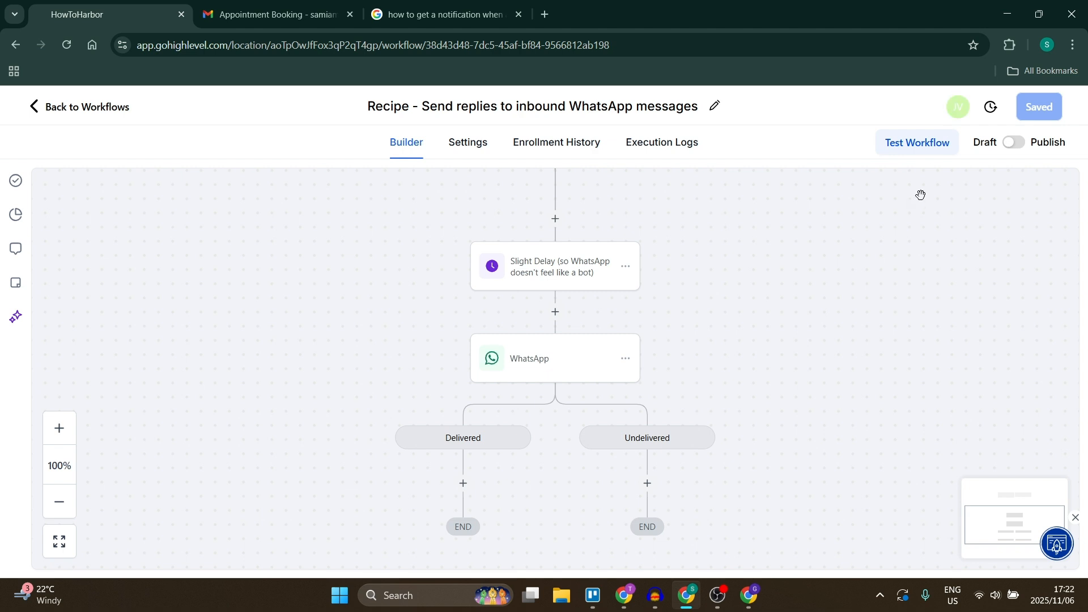
# - Open the "Customer Replied" trigger and browse the available workflow trigger types without changing the selection
pyautogui.moveTo(697, 258); pyautogui.dragTo(704, 403)
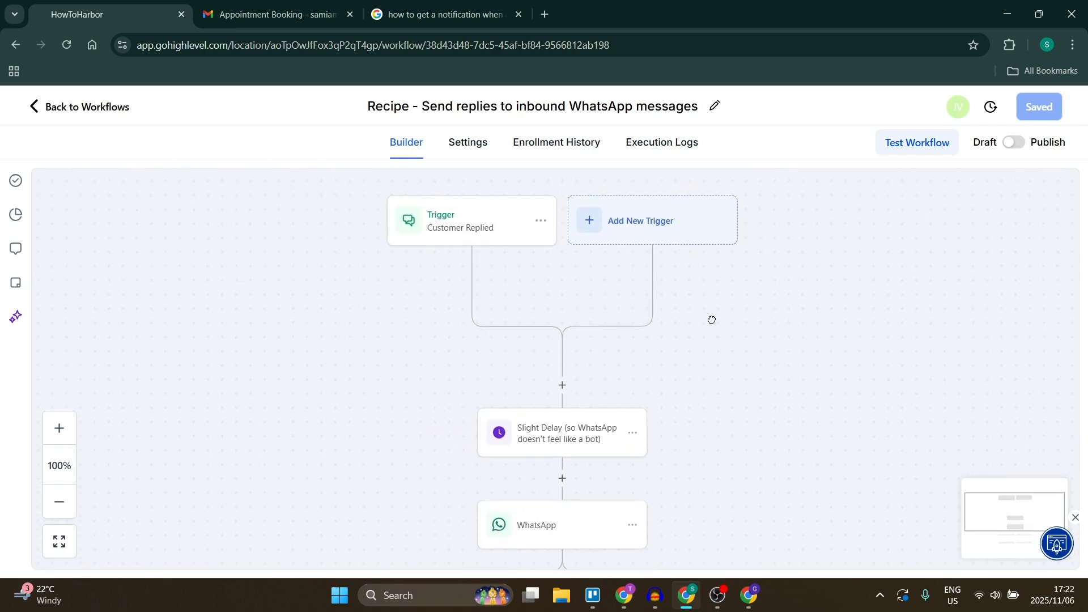
pyautogui.click(447, 288)
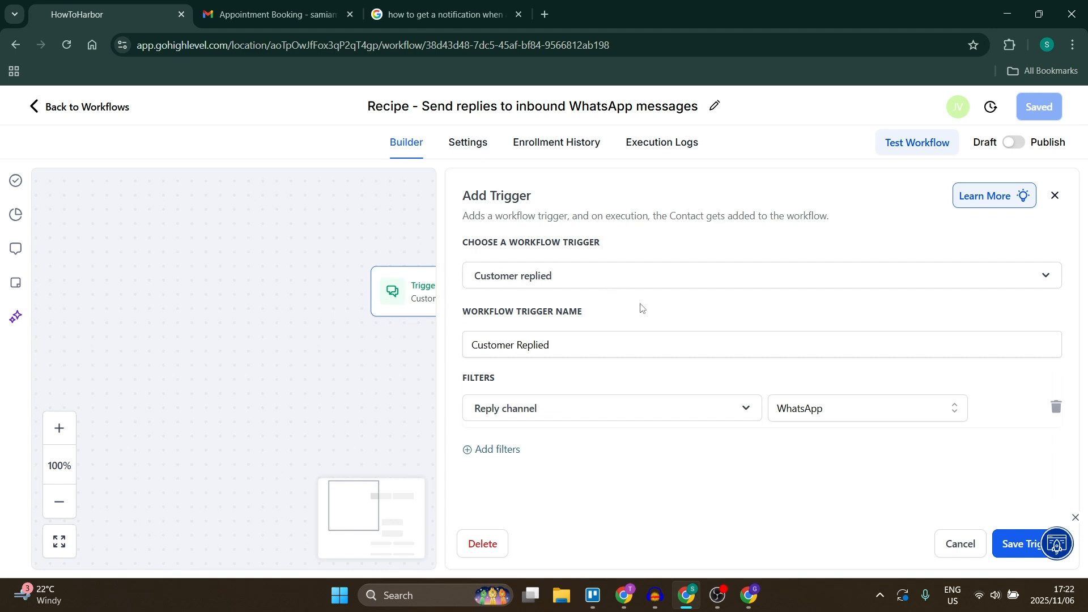
pyautogui.click(667, 281)
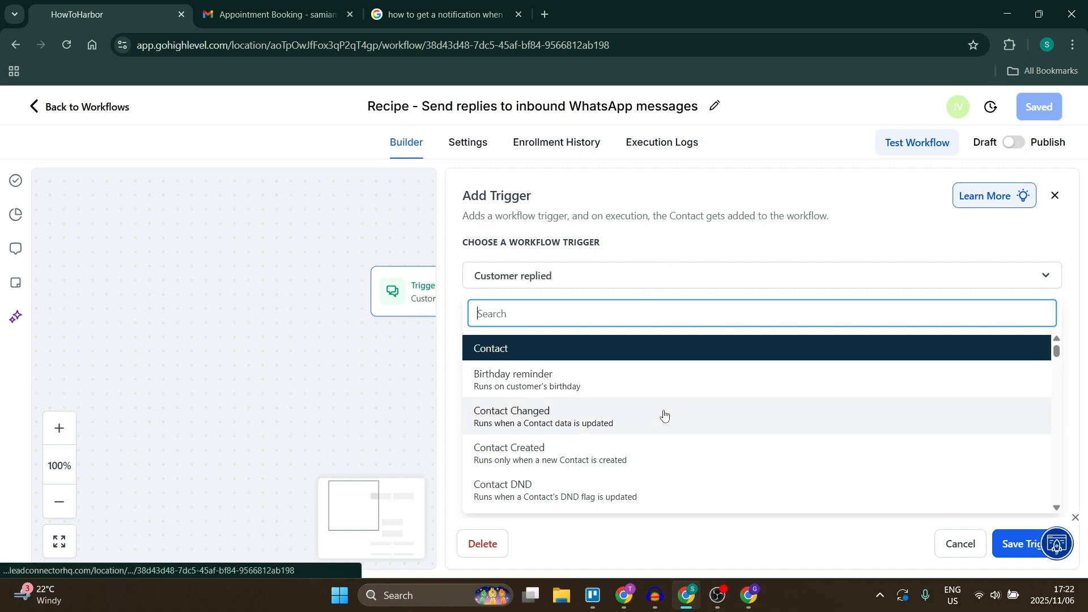
pyautogui.scroll(-8, 663, 414)
pyautogui.scroll(6, 665, 409)
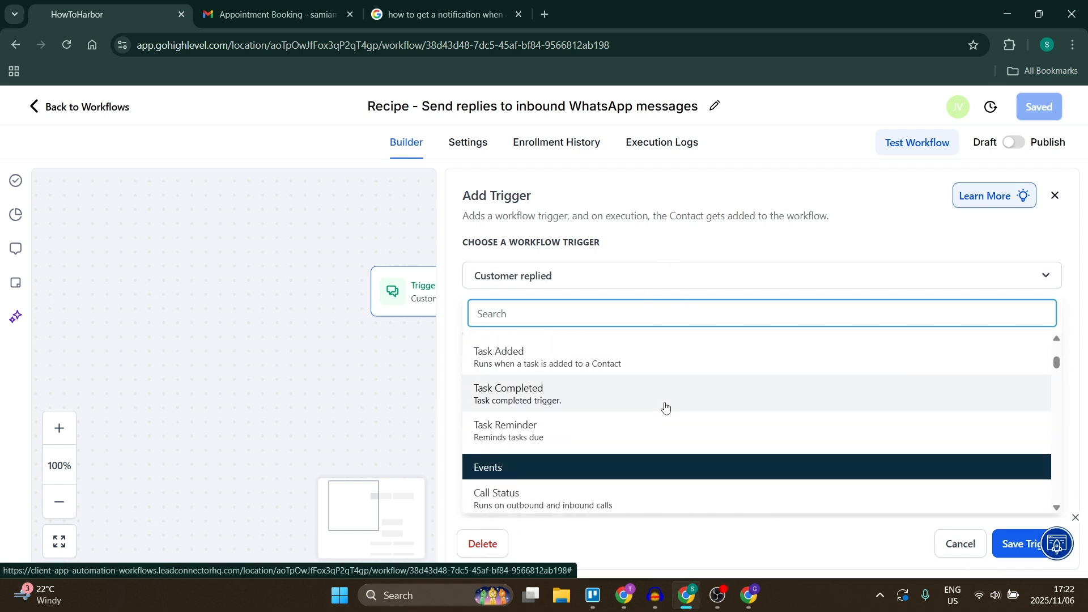
pyautogui.scroll(-6, 665, 405)
pyautogui.click(668, 249)
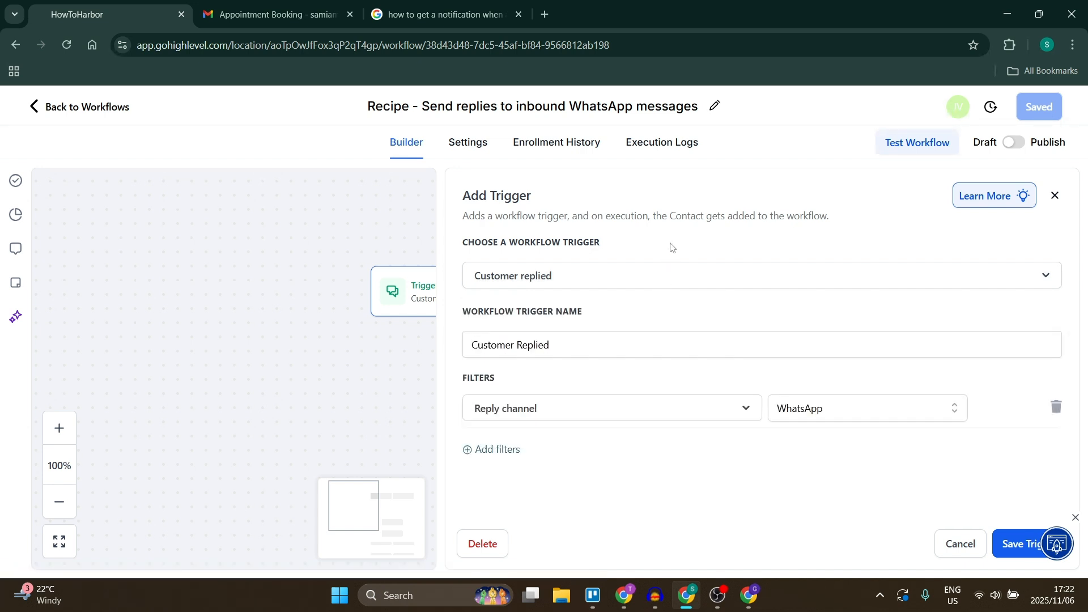
# - Review the filter fields available for the "Customer Replied" trigger and change its filter to "Replied to Workflow"
pyautogui.click(625, 413)
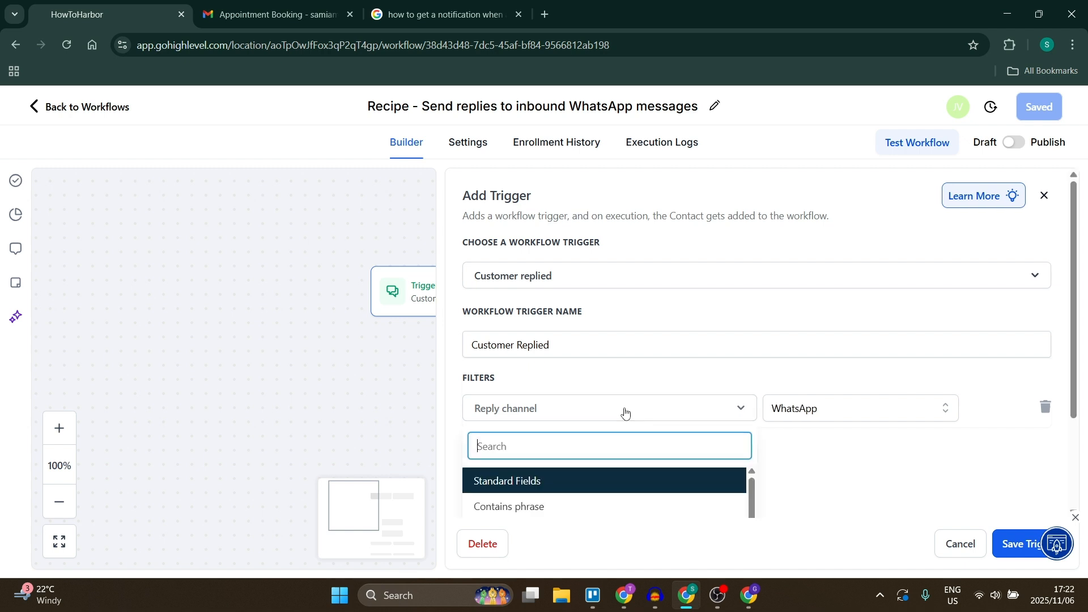
pyautogui.scroll(-3, 649, 483)
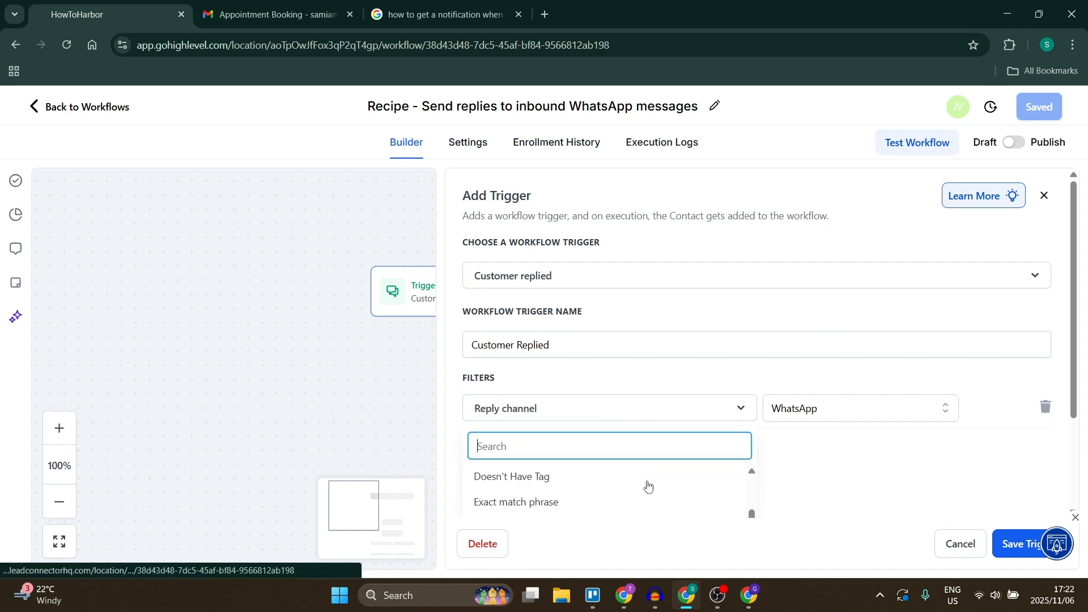
pyautogui.scroll(3, 647, 488)
pyautogui.scroll(-1, 867, 455)
pyautogui.scroll(-2, 867, 455)
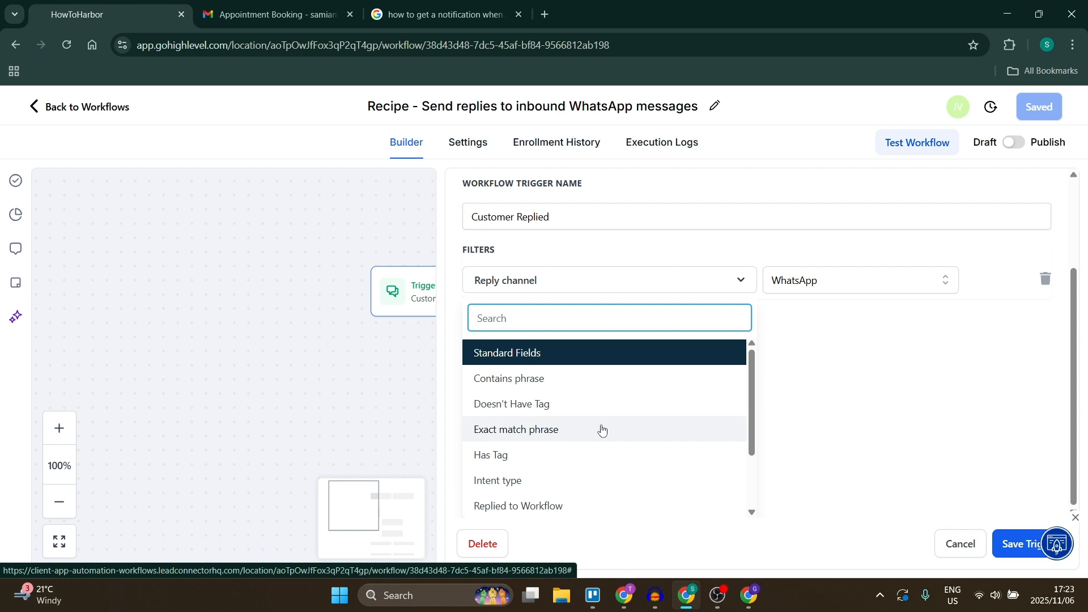
pyautogui.scroll(-2, 603, 431)
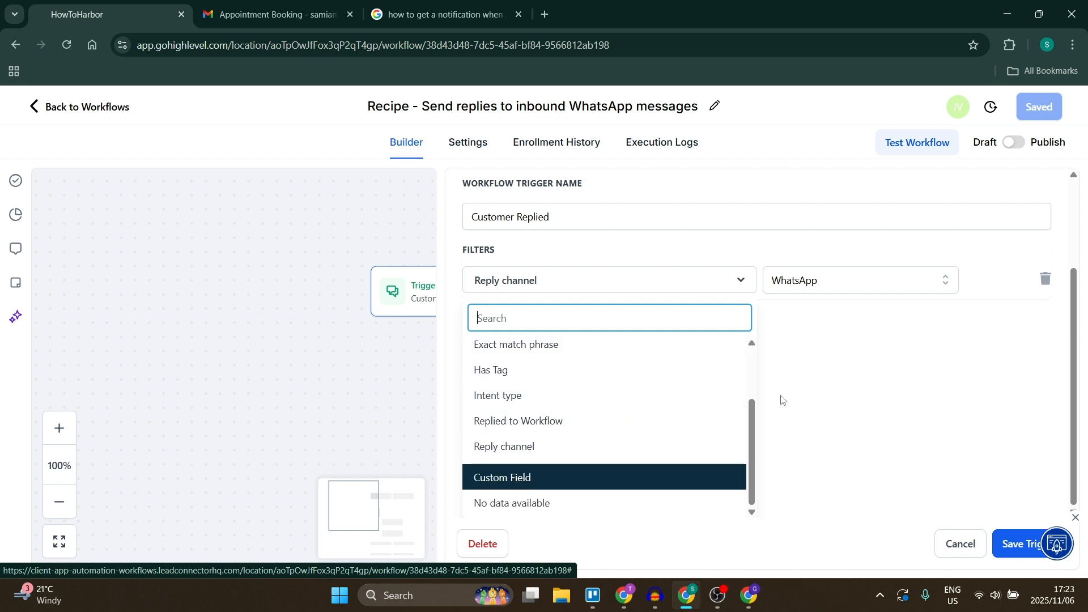
pyautogui.scroll(3, 635, 419)
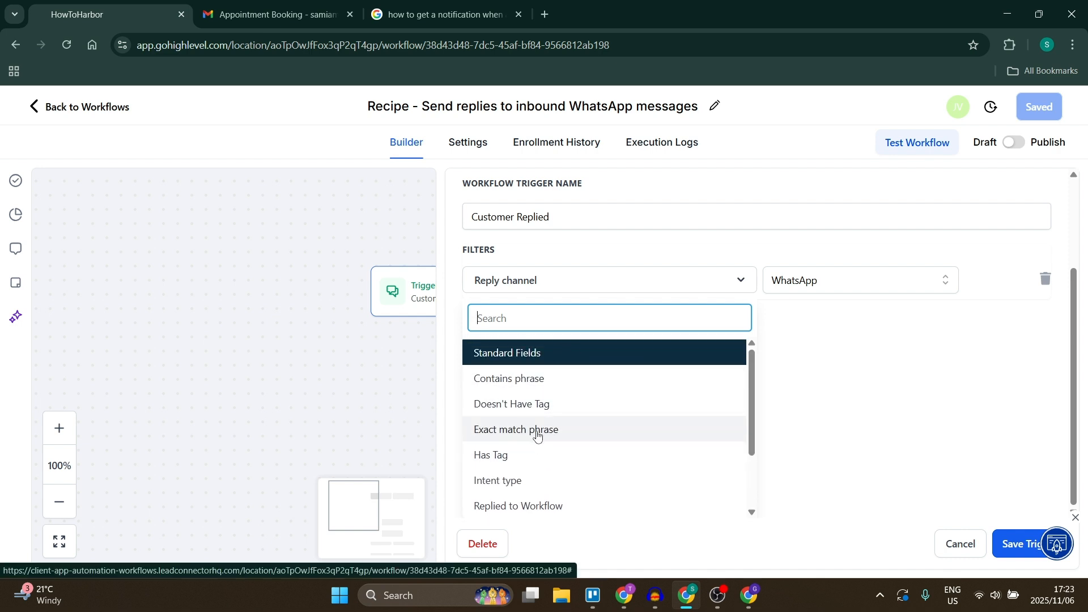
pyautogui.scroll(-3, 537, 434)
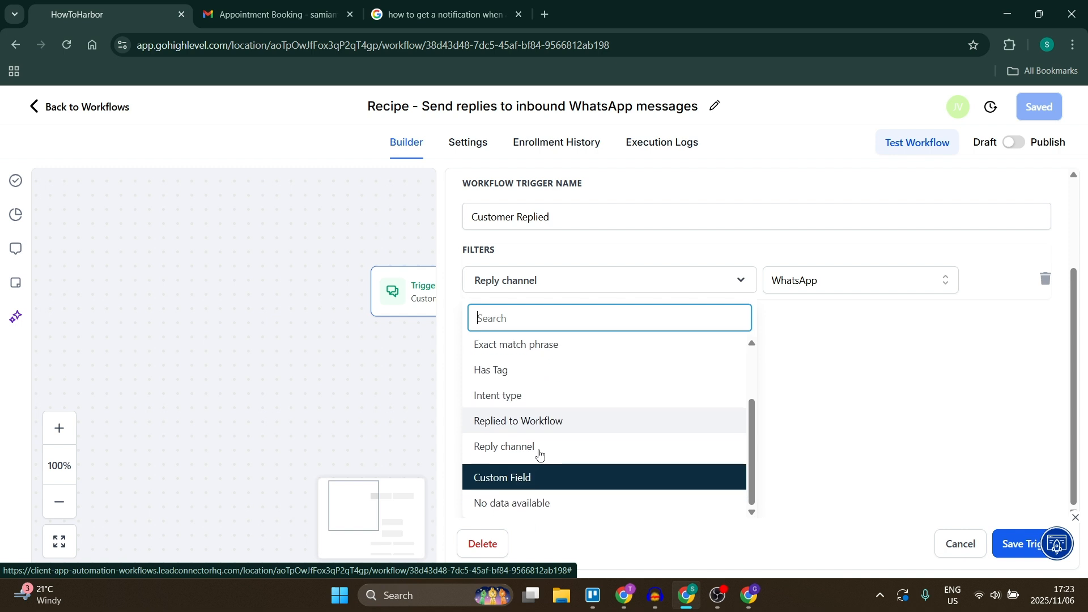
pyautogui.click(537, 422)
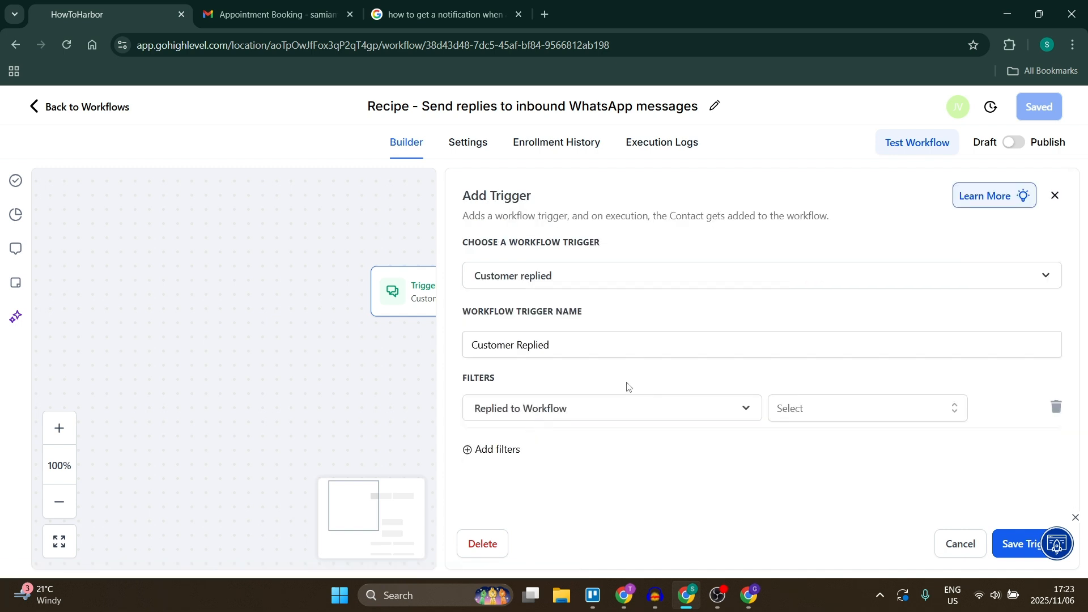
# - Set the "Replied to Workflow" filter's value to "1. New Lead Nurture (Fast 5) - Claim Offer"
pyautogui.click(834, 407)
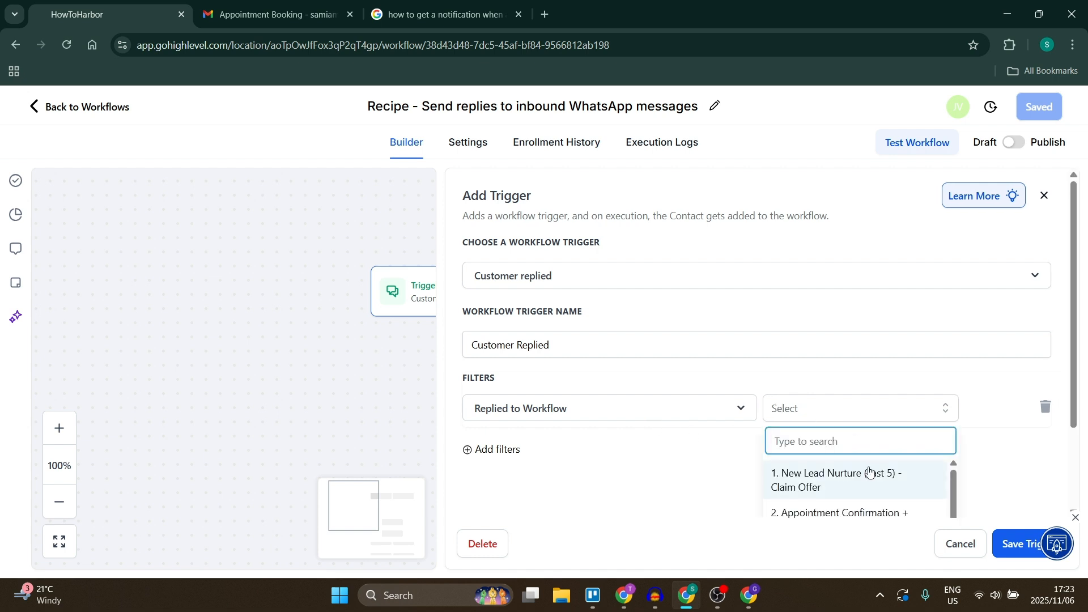
pyautogui.scroll(-3, 867, 487)
pyautogui.scroll(3, 853, 496)
pyautogui.click(839, 485)
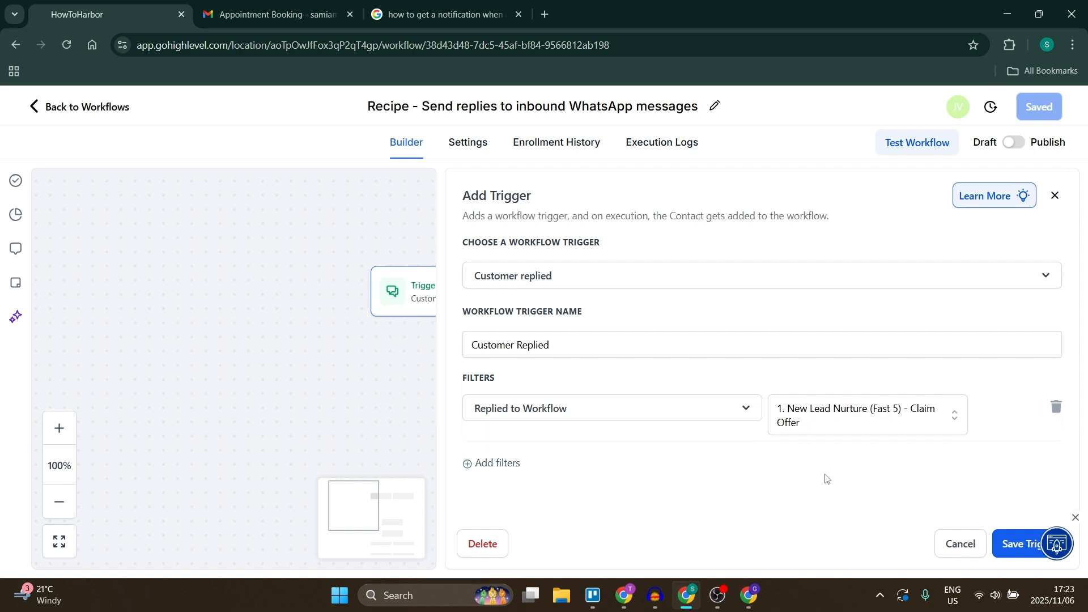
# - Save the "Customer Replied" trigger, and review and save the settings of the "Slight Delay" wait action
pyautogui.click(1025, 546)
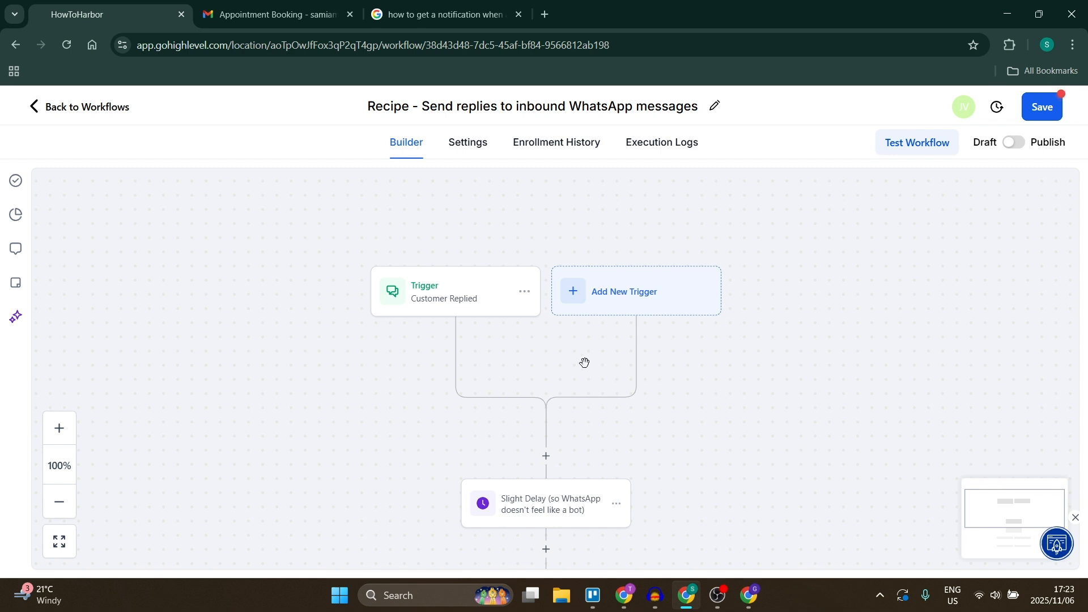
pyautogui.scroll(-2, 583, 368)
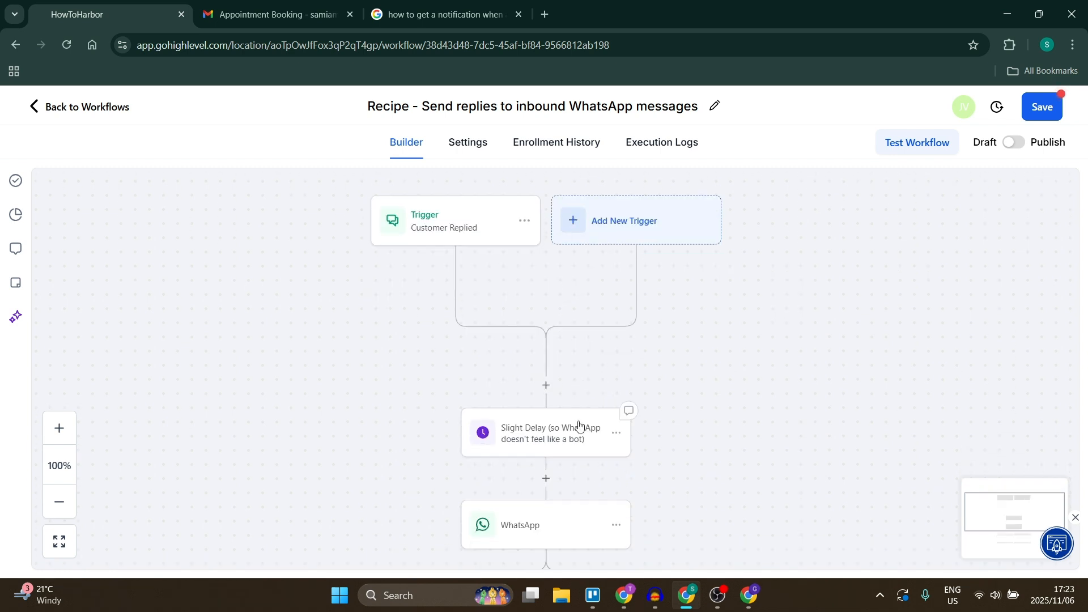
pyautogui.click(522, 434)
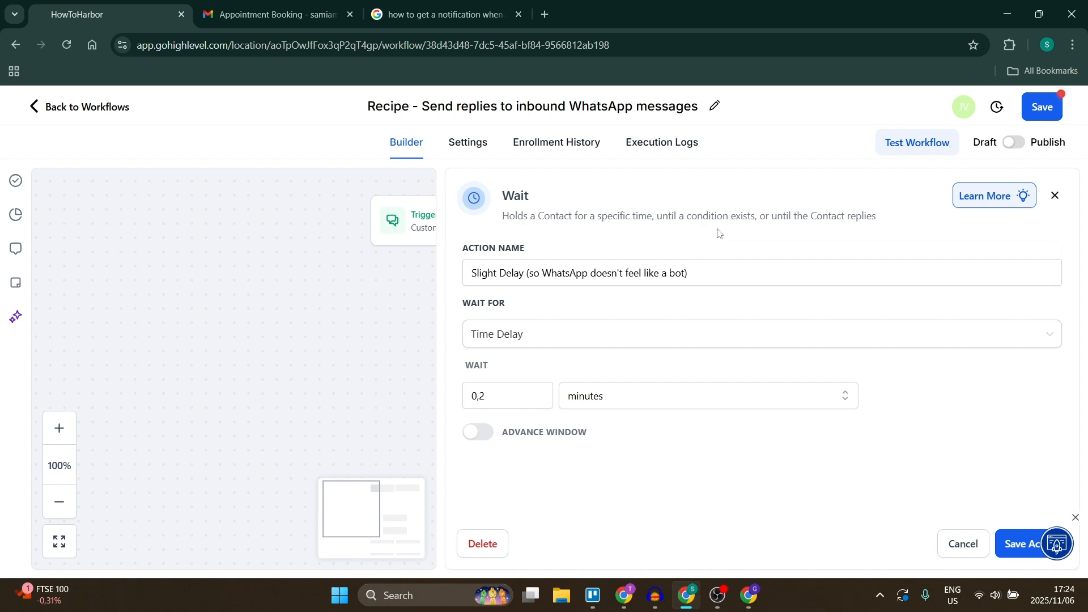
pyautogui.click(1018, 543)
# - Review the WhatsApp action's sender number, template choices, branch setting and WhatsApp integration offer, and save the action
pyautogui.scroll(-1, 638, 392)
pyautogui.scroll(-2, 639, 392)
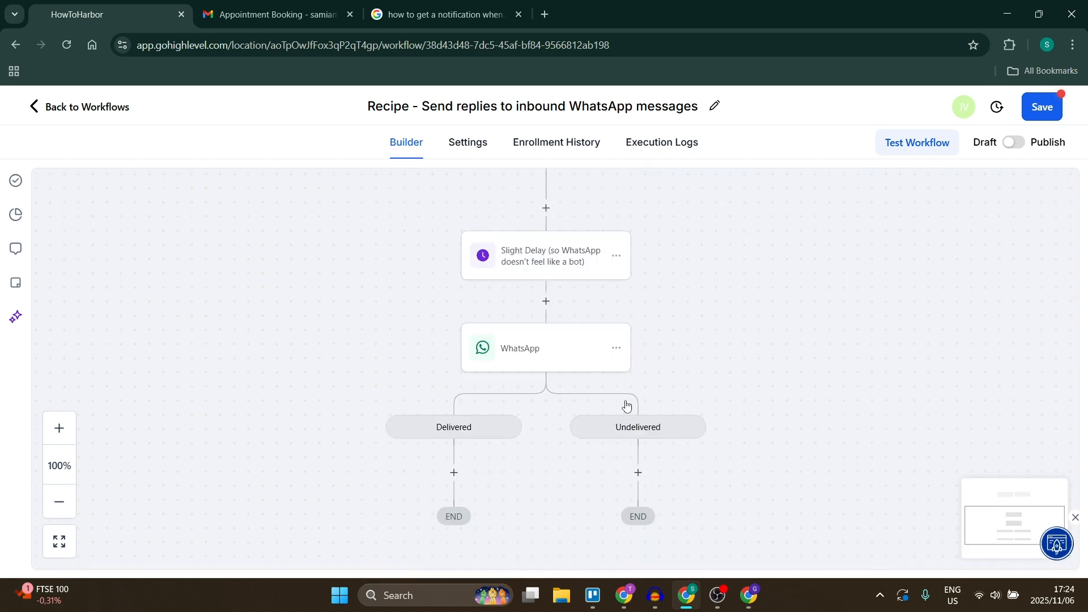
pyautogui.click(567, 355)
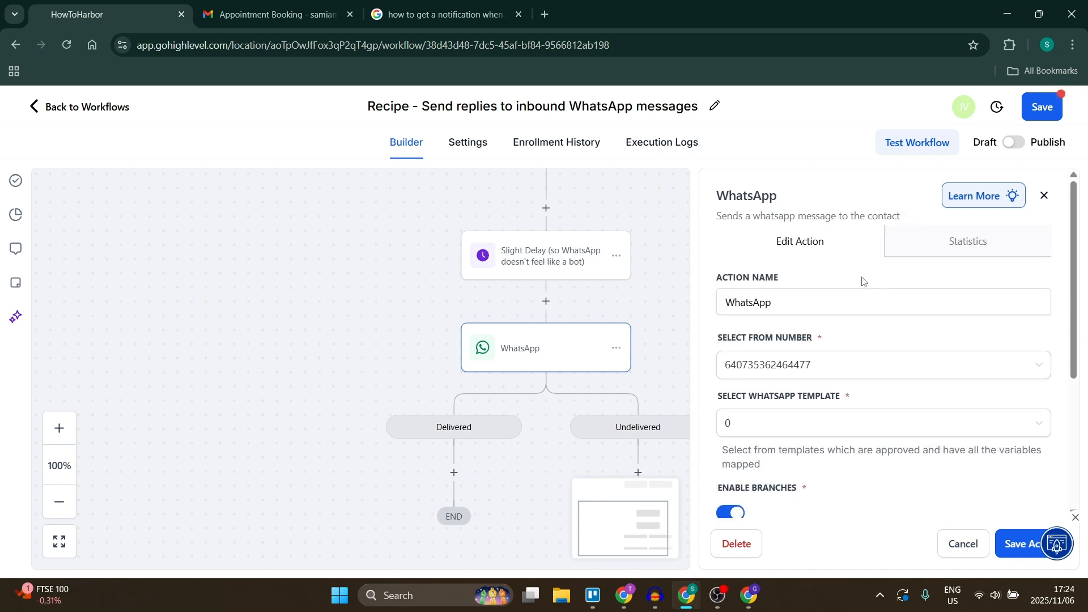
pyautogui.scroll(-3, 842, 307)
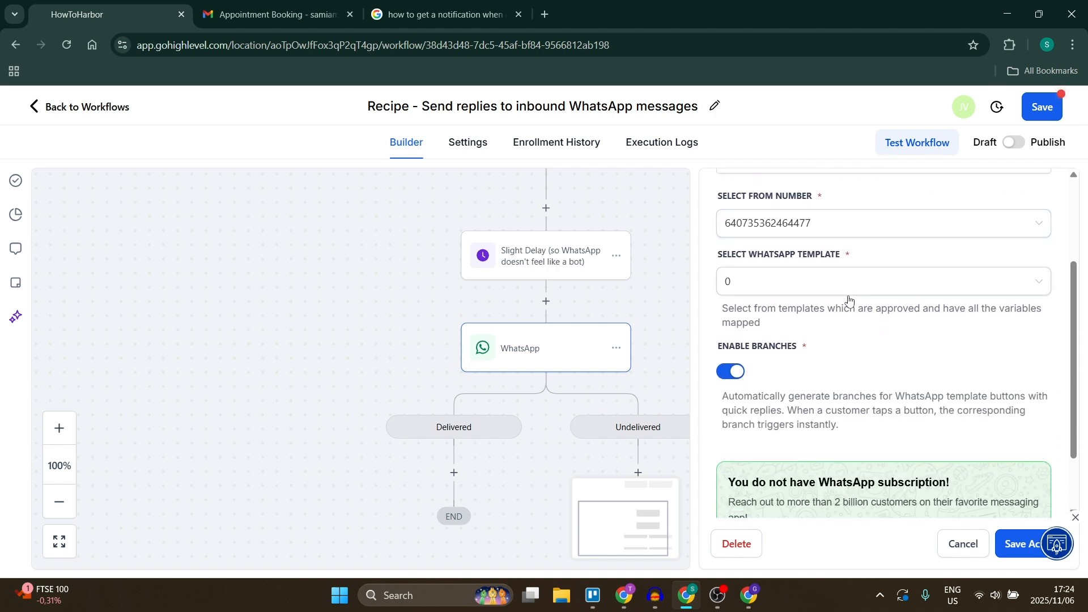
pyautogui.scroll(1, 865, 249)
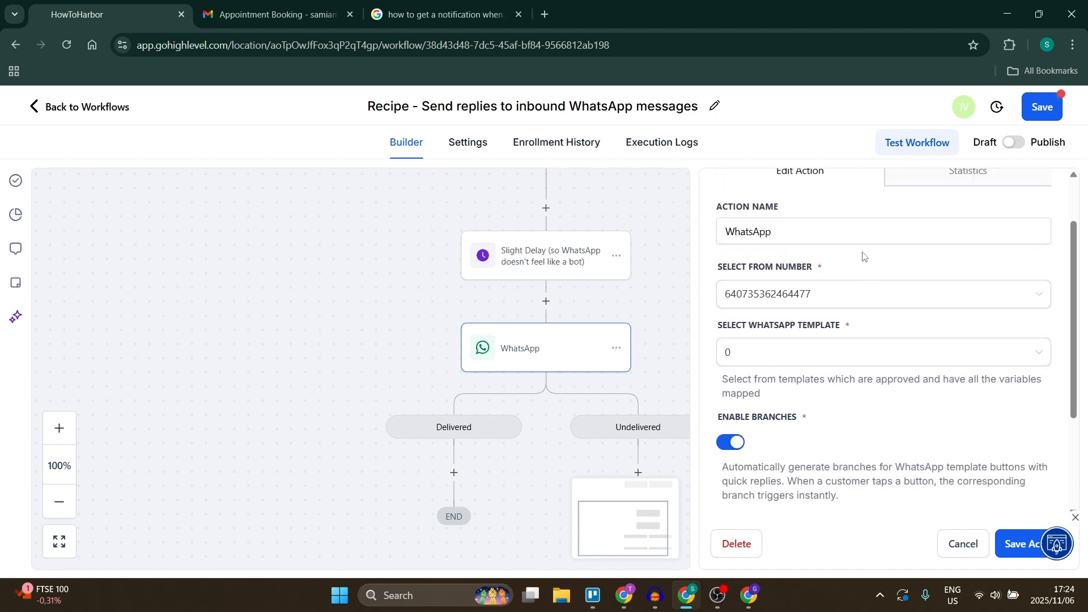
pyautogui.click(858, 351)
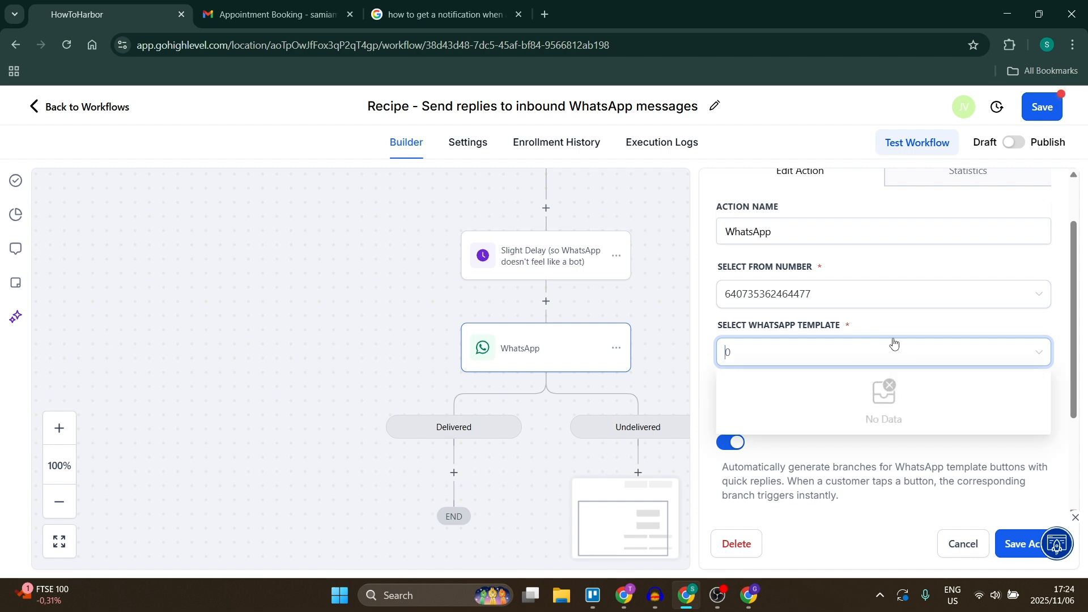
pyautogui.click(907, 332)
pyautogui.scroll(-2, 856, 366)
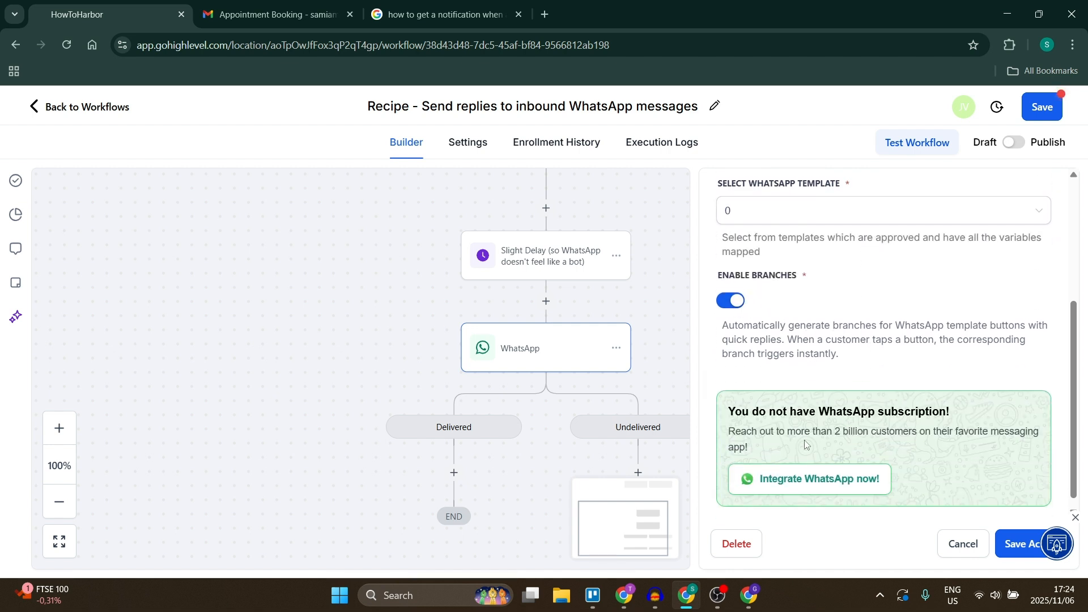
pyautogui.scroll(-1, 810, 442)
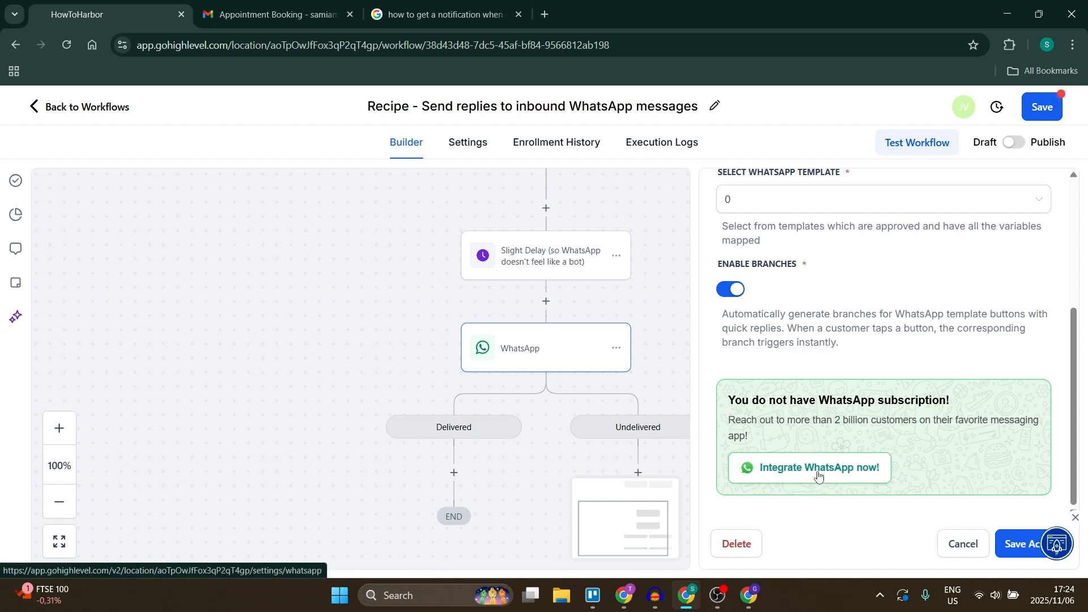
pyautogui.click(1015, 541)
pyautogui.scroll(-2, 510, 340)
pyautogui.scroll(-2, 523, 343)
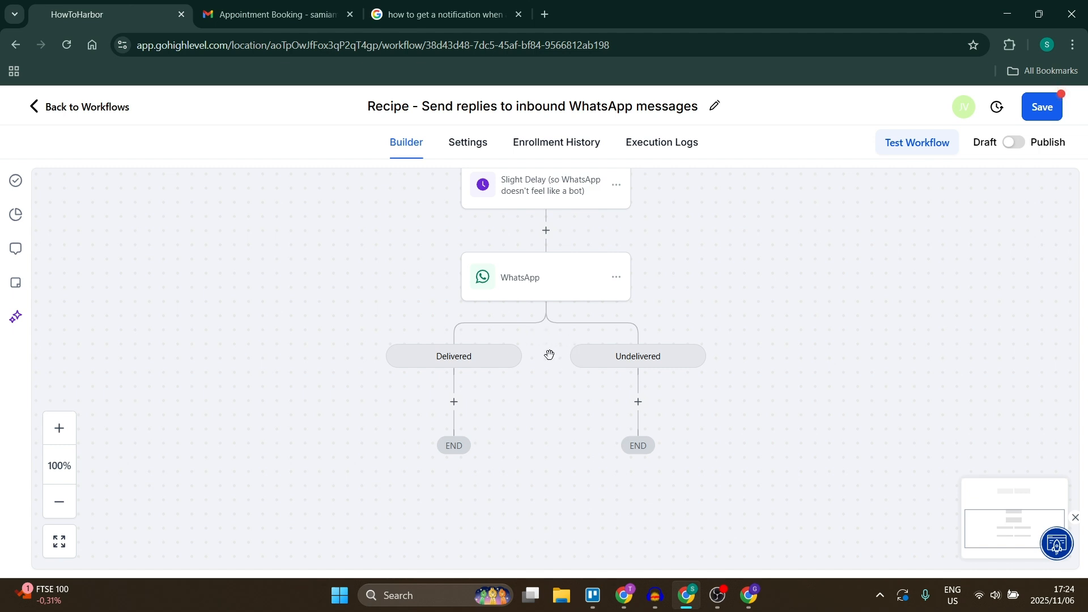
pyautogui.scroll(10, 548, 356)
pyautogui.scroll(-4, 553, 319)
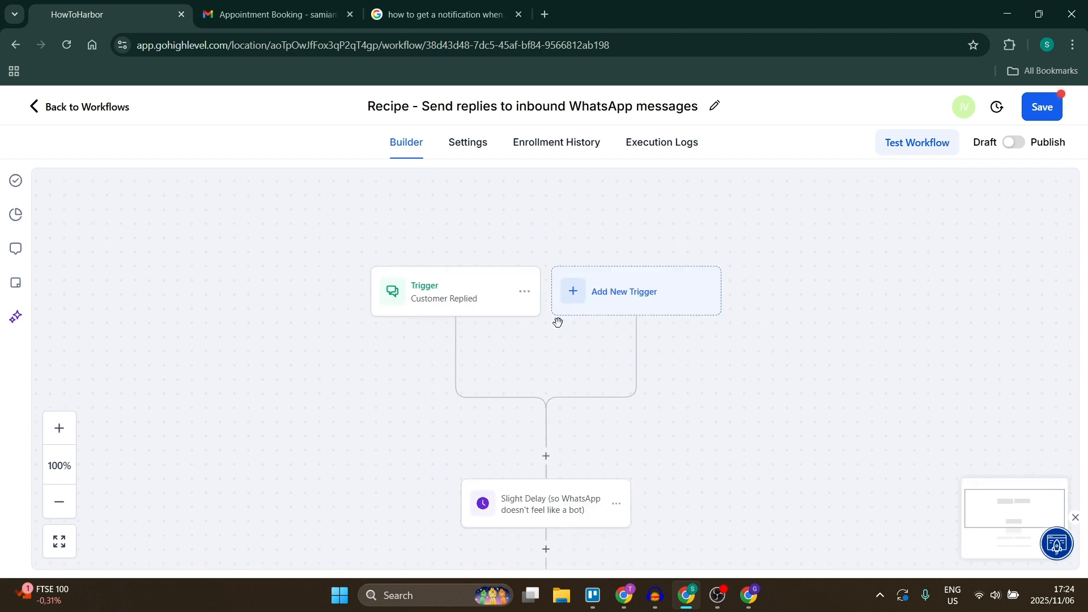